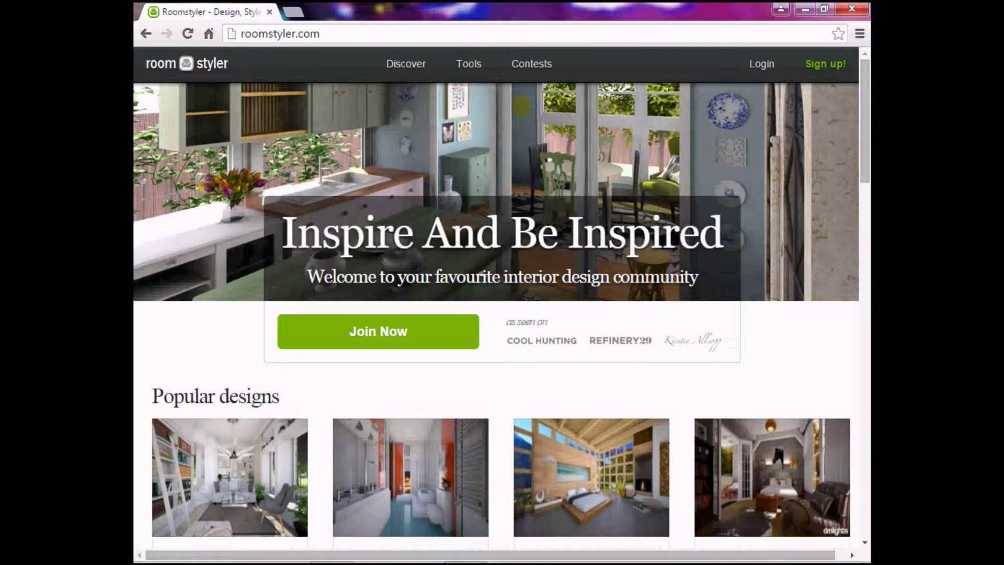
Look through the popular designs and moodboards on the Roomstyler home page.
{"action": "scroll", "coordinate": [502, 314], "scroll_direction": "down", "scroll_amount": 4}
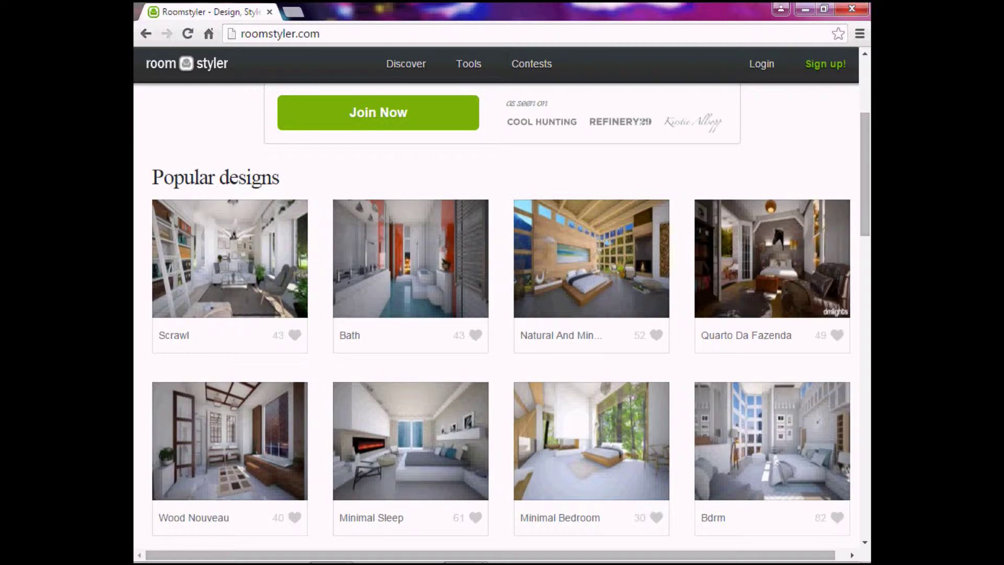
{"action": "scroll", "coordinate": [501, 310], "scroll_direction": "down", "scroll_amount": 2}
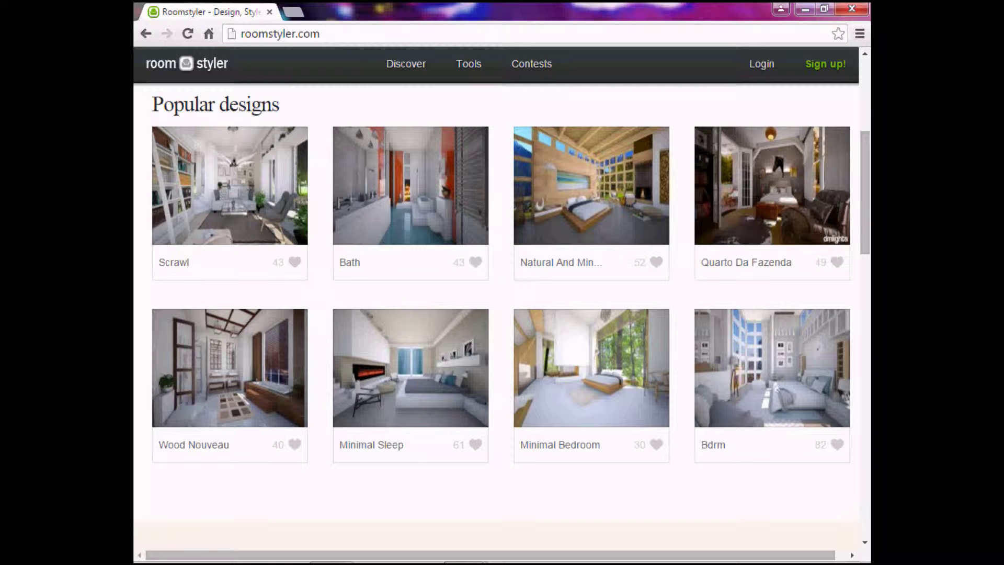
{"action": "scroll", "coordinate": [502, 314], "scroll_direction": "down", "scroll_amount": 4}
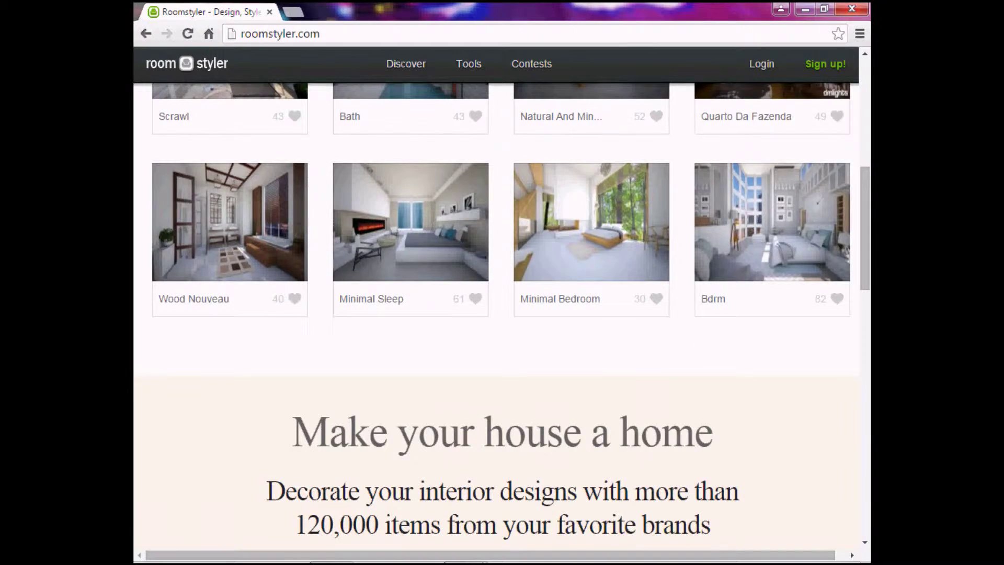
{"action": "scroll", "coordinate": [502, 314], "scroll_direction": "up", "scroll_amount": 6}
{"action": "scroll", "coordinate": [502, 314], "scroll_direction": "down", "scroll_amount": 2}
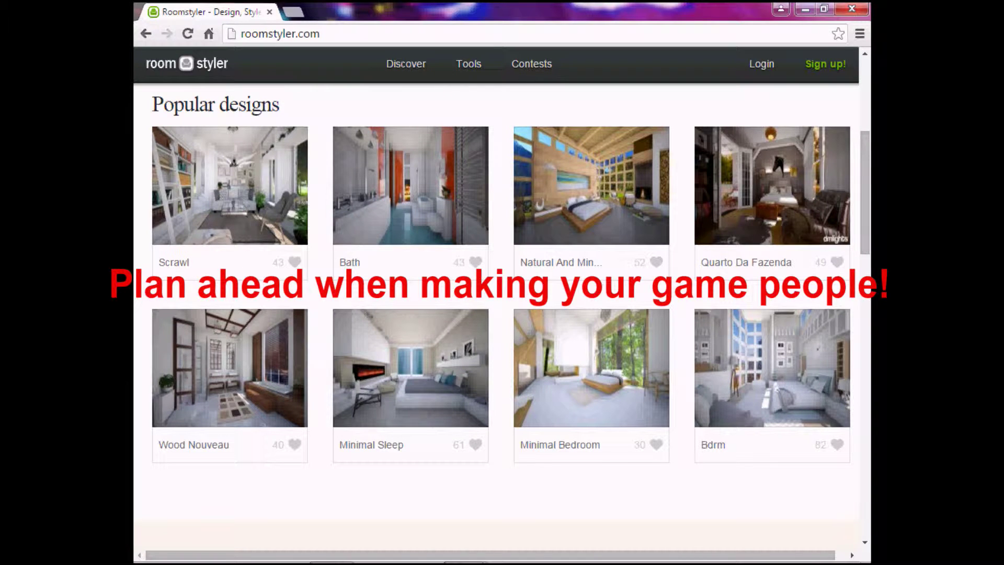
{"action": "scroll", "coordinate": [502, 314], "scroll_direction": "down", "scroll_amount": 7}
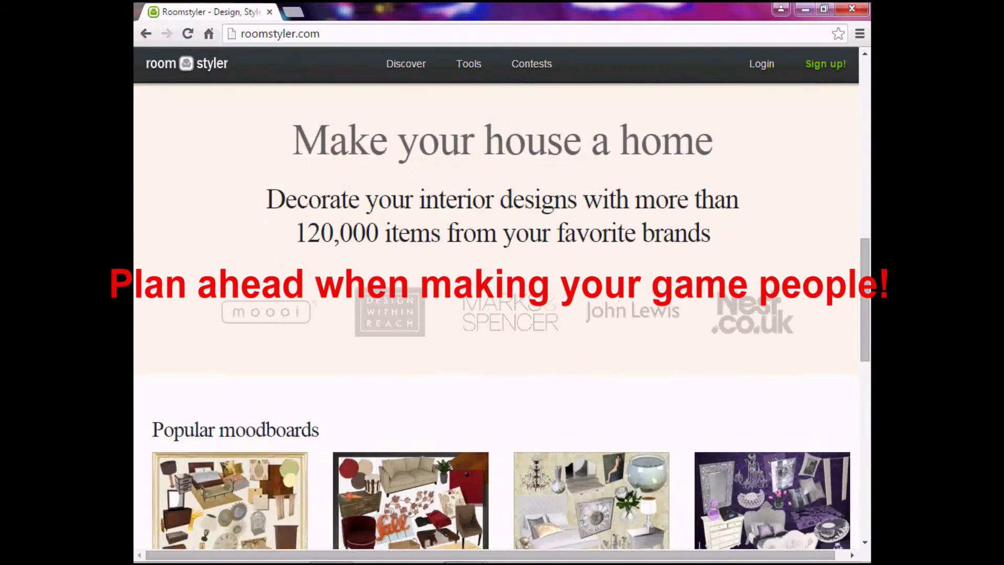
{"action": "scroll", "coordinate": [502, 314], "scroll_direction": "down", "scroll_amount": 5}
{"action": "scroll", "coordinate": [502, 313], "scroll_direction": "down", "scroll_amount": 4}
{"action": "scroll", "coordinate": [502, 313], "scroll_direction": "down", "scroll_amount": 2}
{"action": "scroll", "coordinate": [502, 314], "scroll_direction": "up", "scroll_amount": 10}
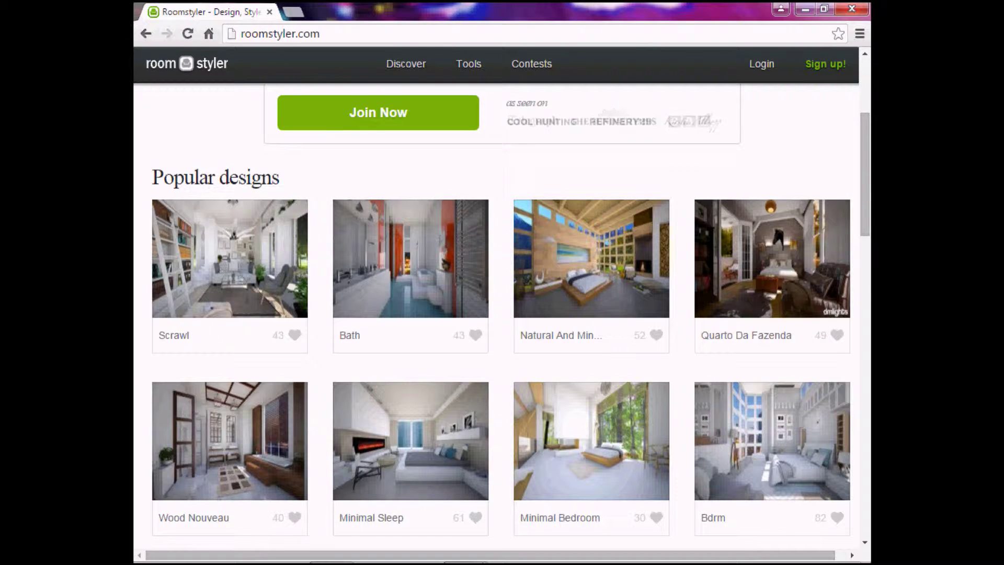
{"action": "scroll", "coordinate": [502, 314], "scroll_direction": "up", "scroll_amount": 4}
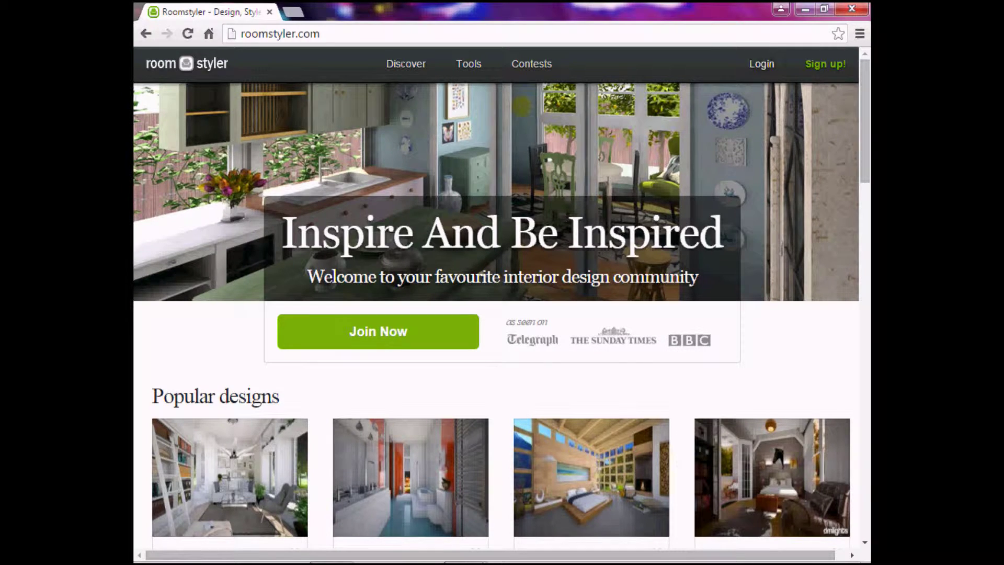
Log in to Roomstyler with the Facebook account and open the account's dashboard.
{"action": "left_click", "coordinate": [762, 63]}
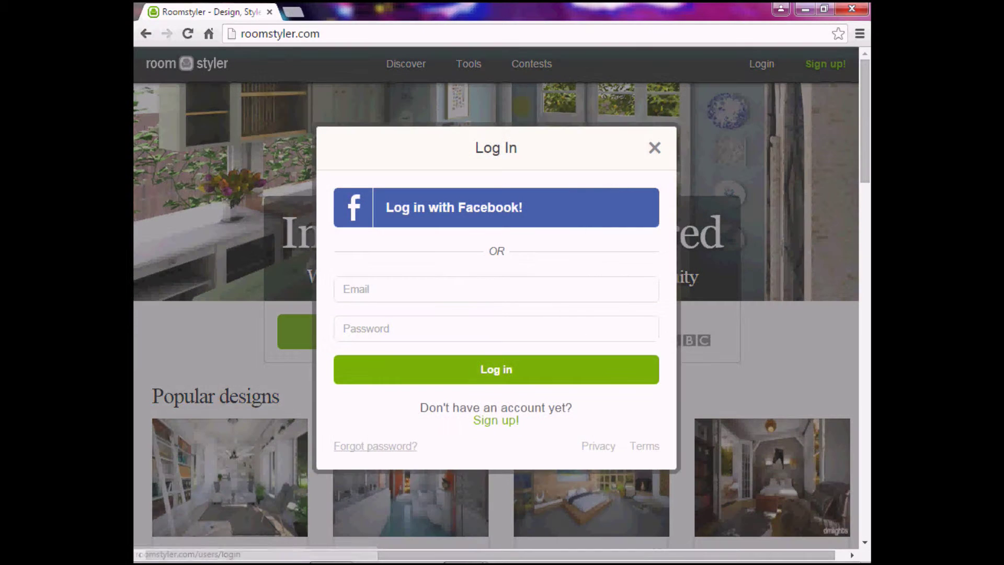
{"action": "left_click", "coordinate": [496, 208]}
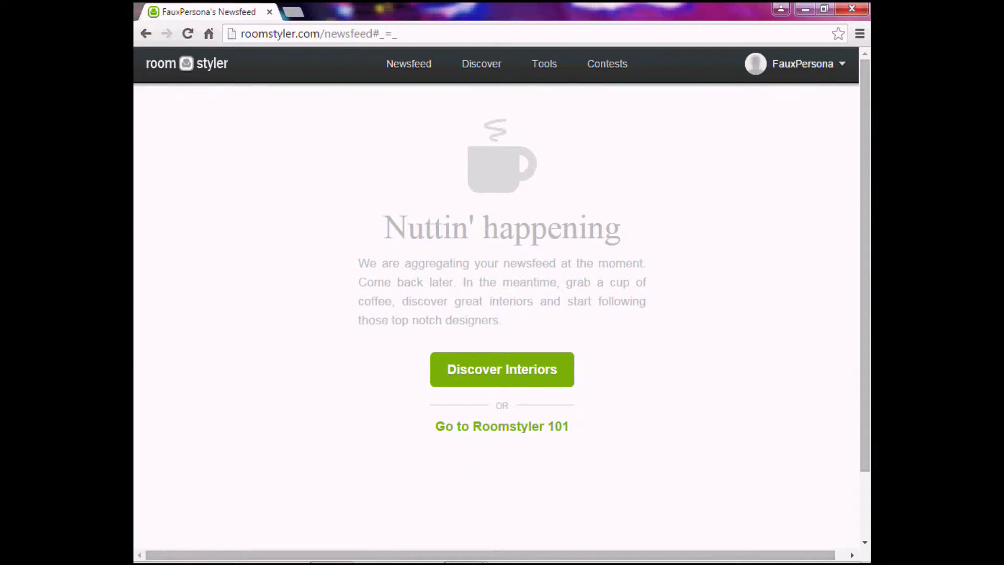
{"action": "left_click", "coordinate": [803, 64]}
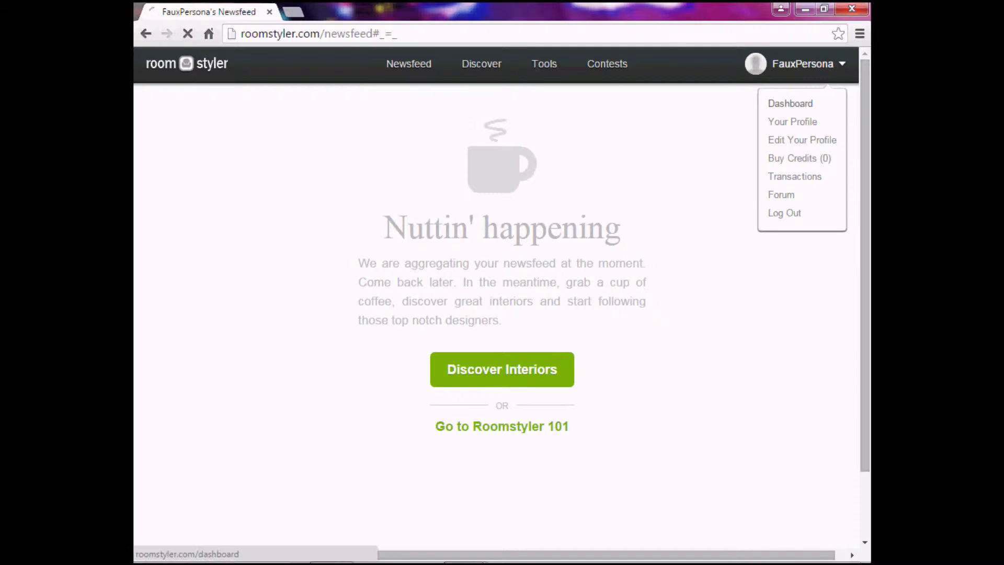
{"action": "left_click", "coordinate": [789, 101]}
View the saved Protagonist room 1 design from the dashboard and open it for editing in the 3D planner.
{"action": "scroll", "coordinate": [496, 402], "scroll_direction": "down", "scroll_amount": 4}
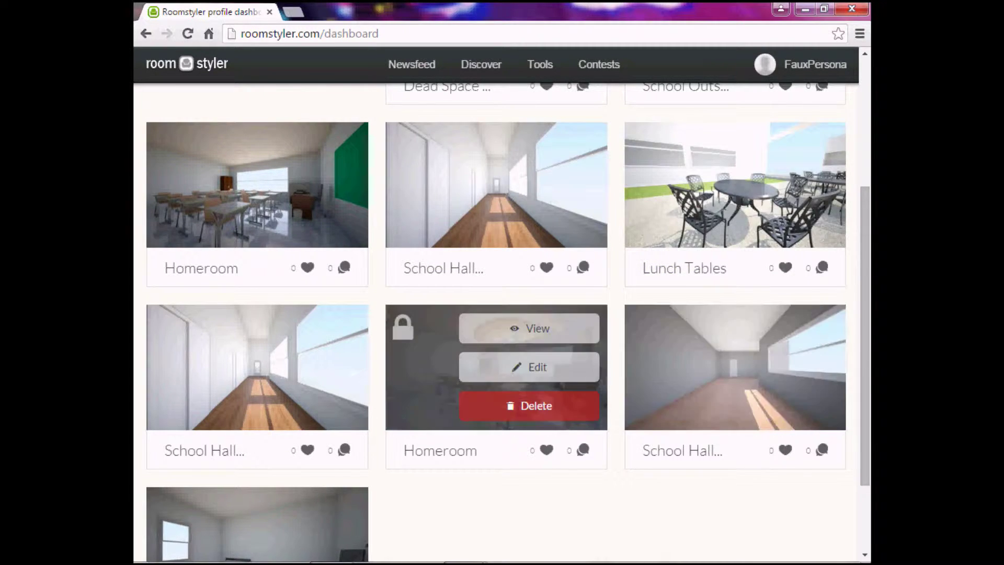
{"action": "scroll", "coordinate": [529, 367], "scroll_direction": "down", "scroll_amount": 2}
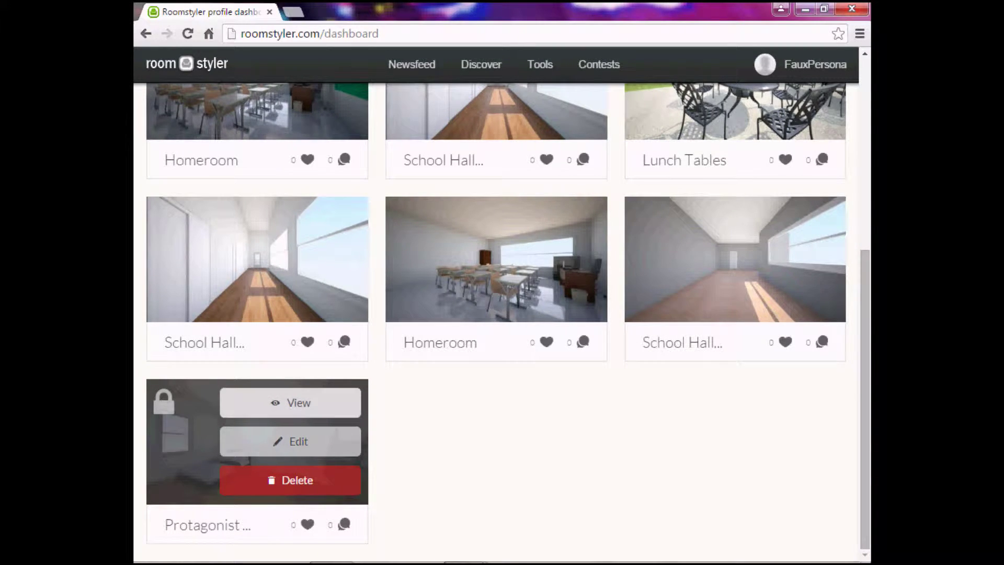
{"action": "left_click", "coordinate": [290, 403]}
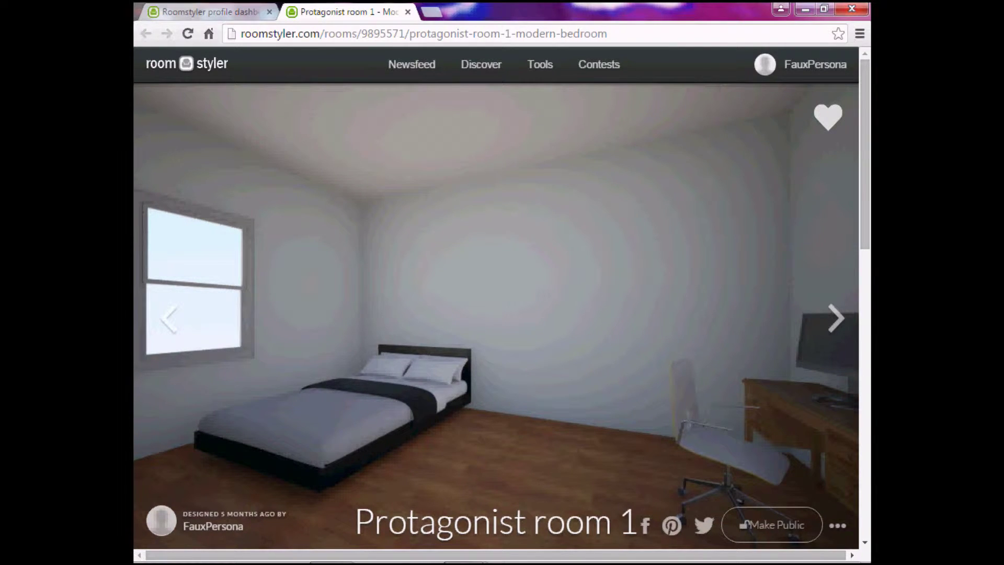
{"action": "key", "text": "ctrl+w"}
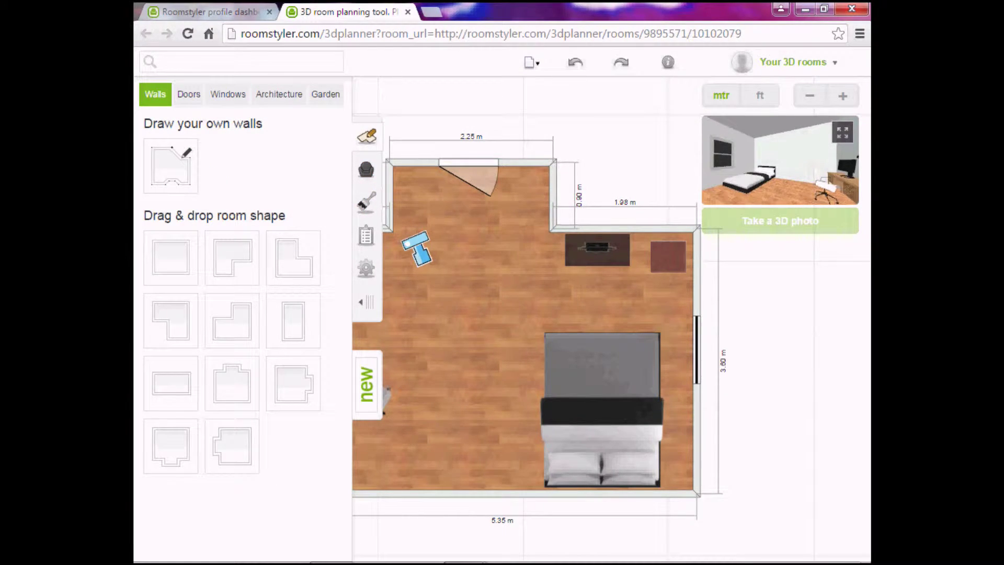
Add a room with a centred upper alcove to the empty plan area beside the existing bedroom.
{"action": "left_click_drag", "start_coordinate": [444, 314], "coordinate": [844, 315]}
{"action": "scroll", "coordinate": [837, 315], "scroll_direction": "down", "scroll_amount": 5}
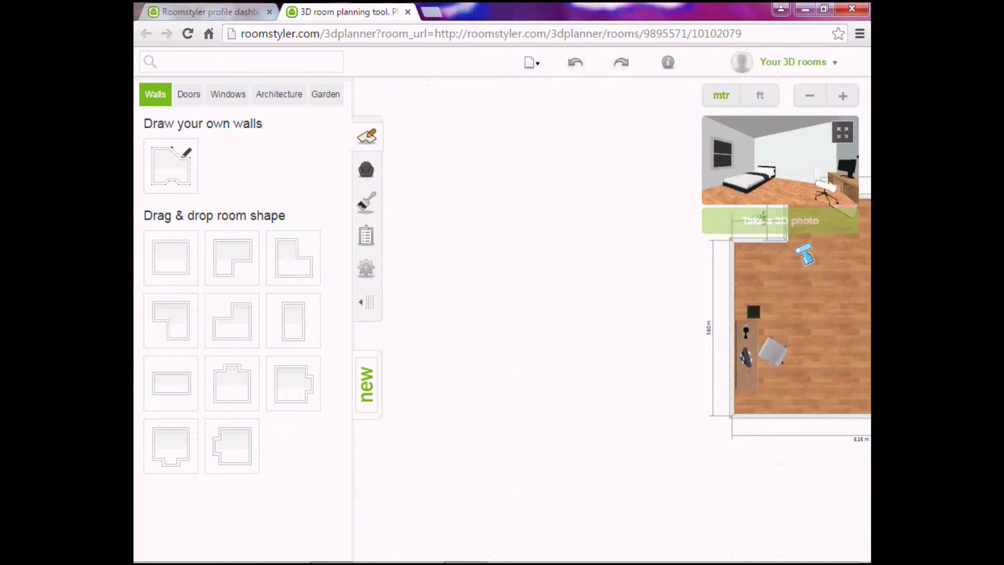
{"action": "left_click_drag", "start_coordinate": [231, 383], "coordinate": [547, 296]}
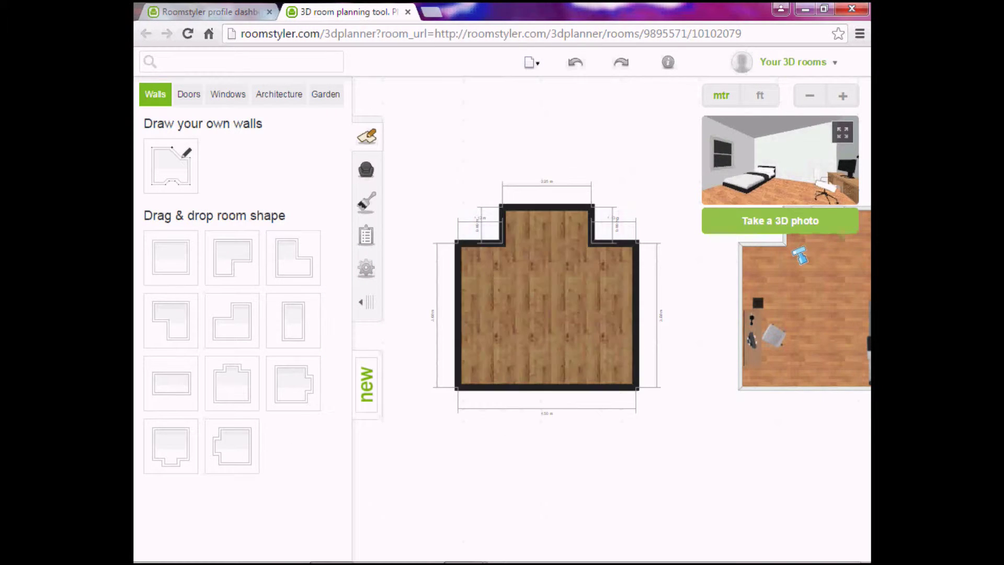
{"action": "left_click", "coordinate": [366, 137]}
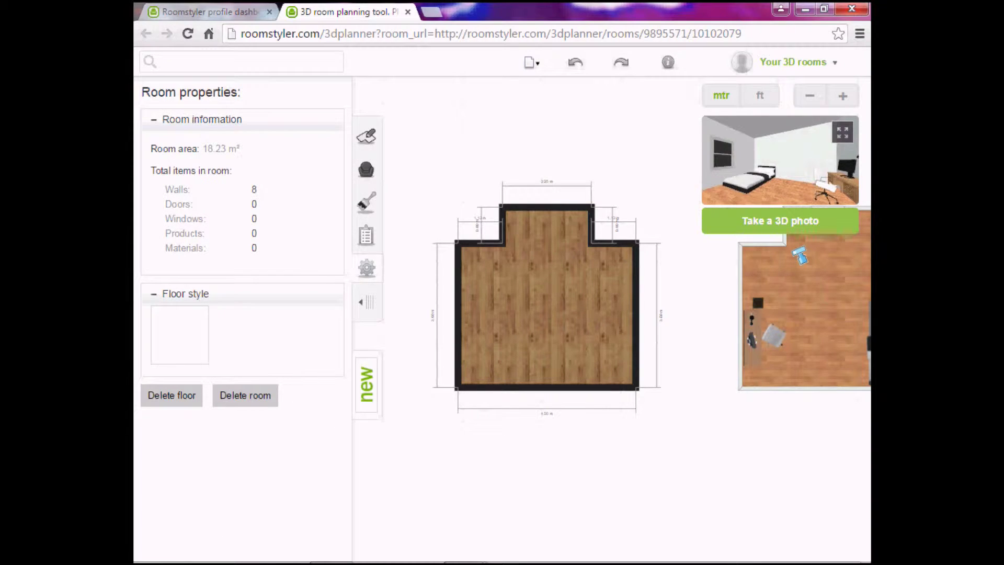
{"action": "left_click", "coordinate": [367, 137]}
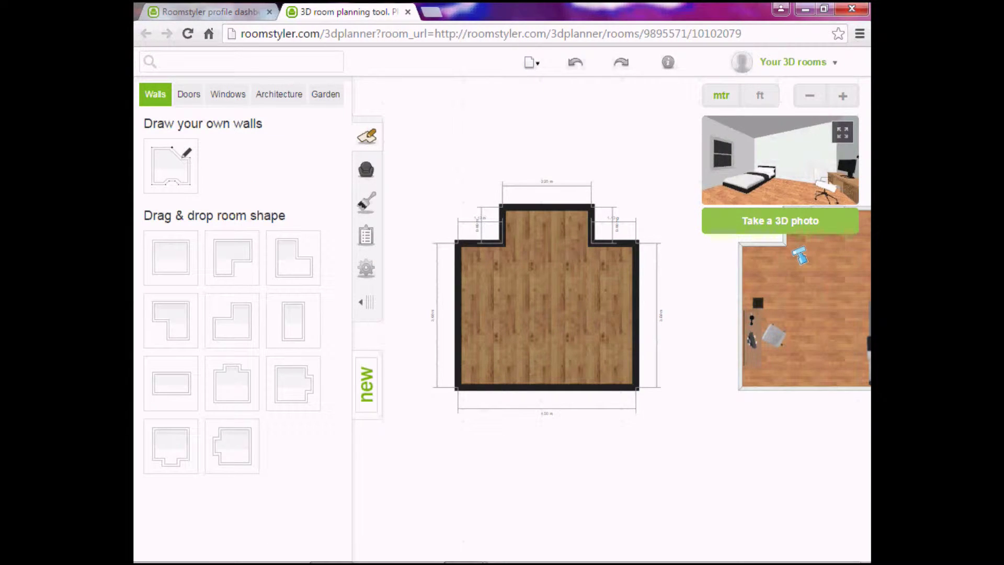
Move the camera into the new room and aim it at the upper alcove.
{"action": "left_click_drag", "start_coordinate": [800, 255], "coordinate": [563, 306]}
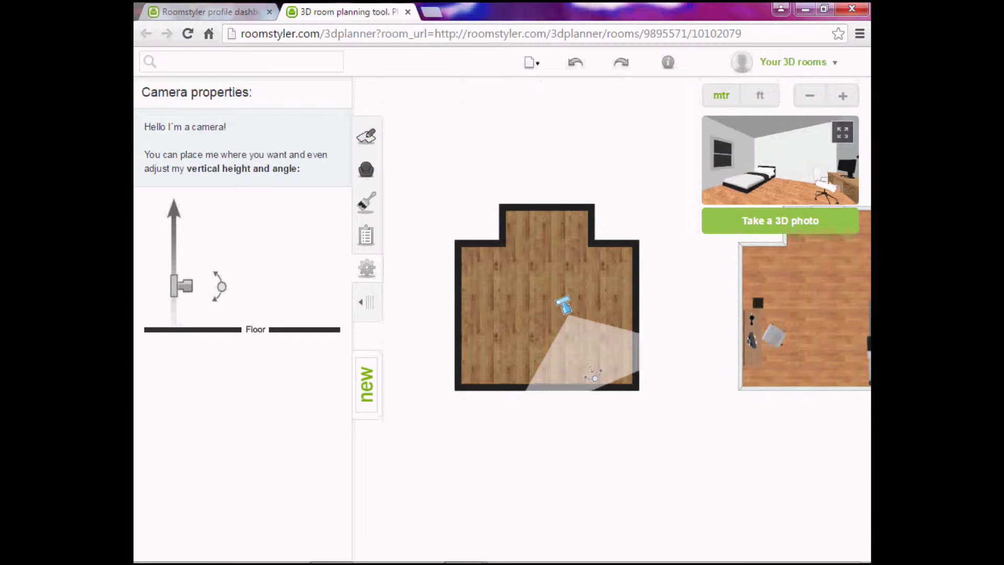
{"action": "left_click_drag", "start_coordinate": [593, 375], "coordinate": [537, 224]}
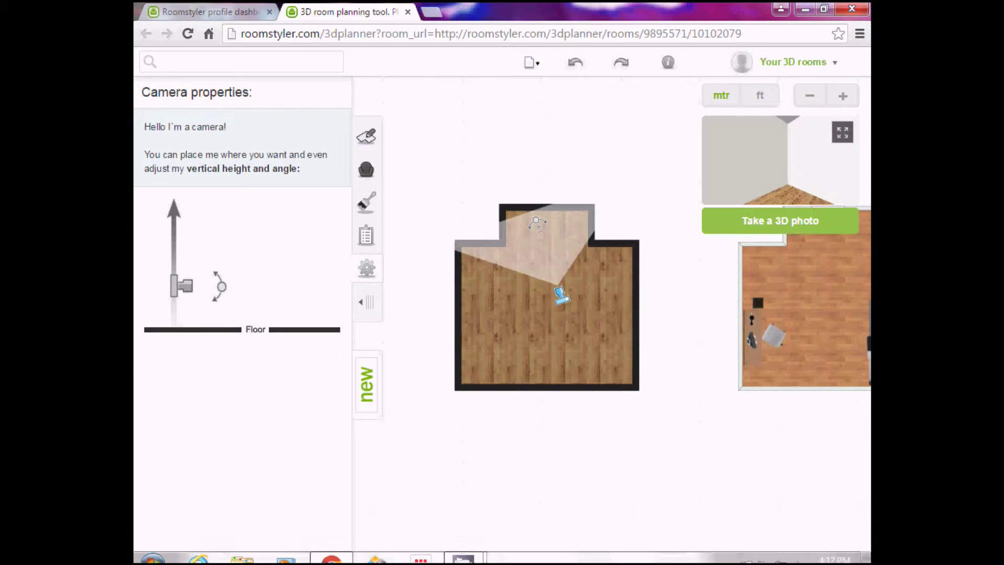
{"action": "left_click_drag", "start_coordinate": [691, 449], "coordinate": [711, 478]}
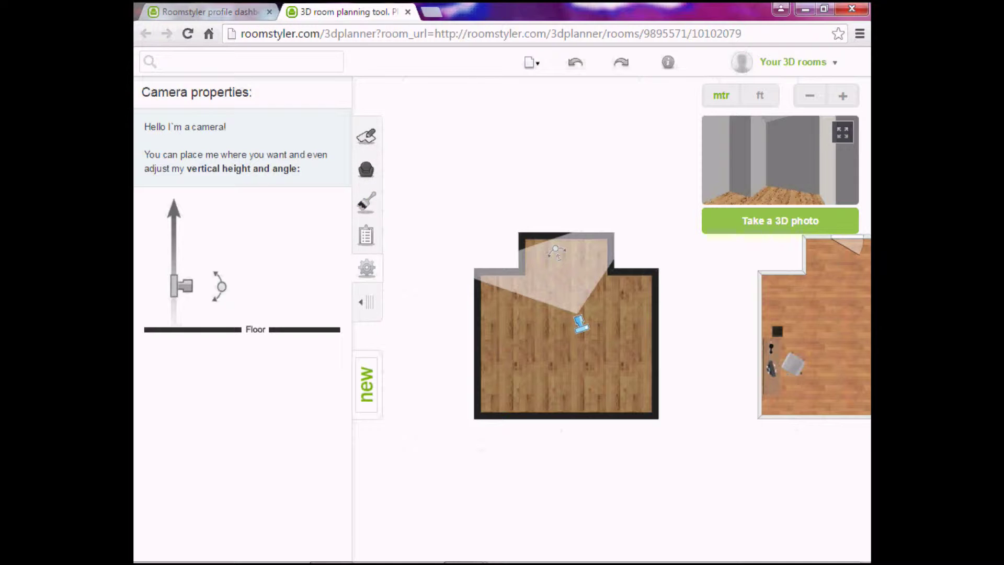
Place a plain 0.82 m x 2.08 m door in the middle of the alcove's upper wall.
{"action": "left_click", "coordinate": [366, 169]}
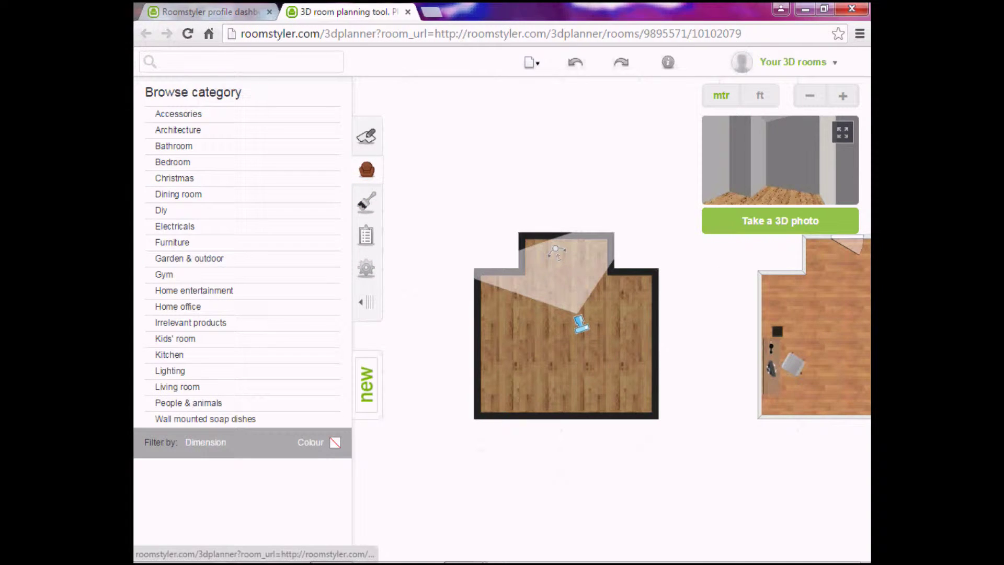
{"action": "left_click", "coordinate": [367, 137]}
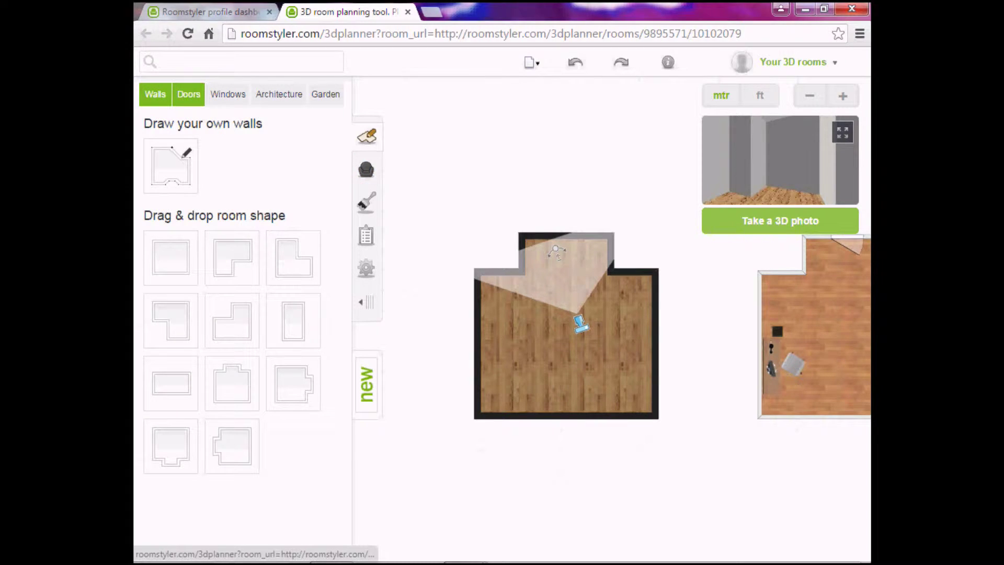
{"action": "left_click", "coordinate": [188, 94]}
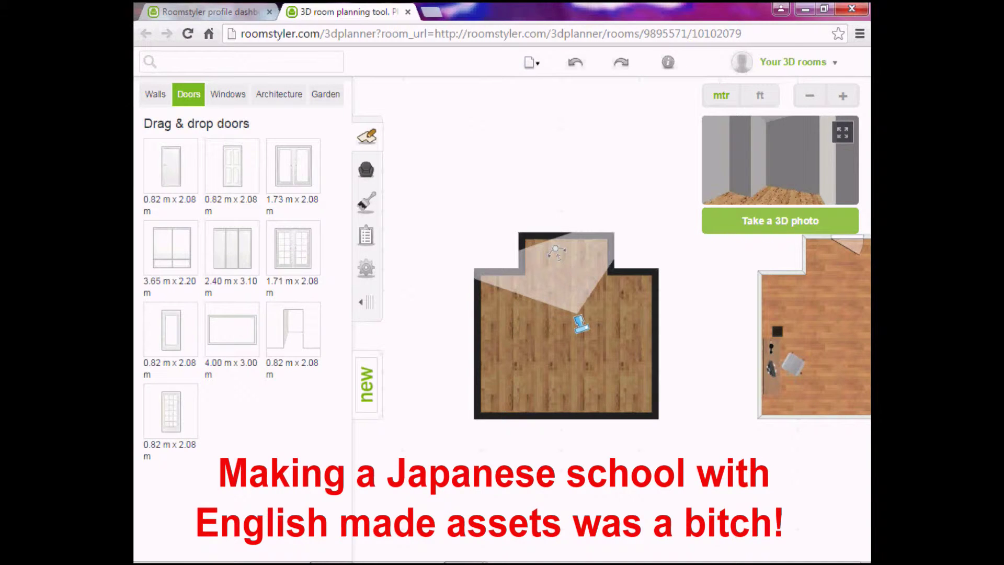
{"action": "left_click_drag", "start_coordinate": [171, 166], "coordinate": [564, 243]}
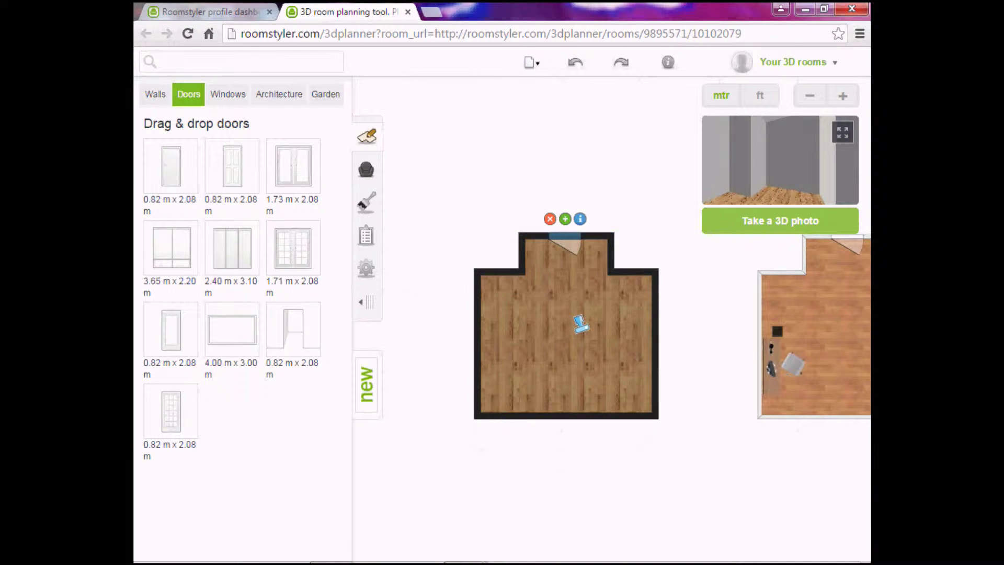
Set the alcove's two side walls and its upper door wall to Thin wall (0.10 m).
{"action": "left_click", "coordinate": [522, 255]}
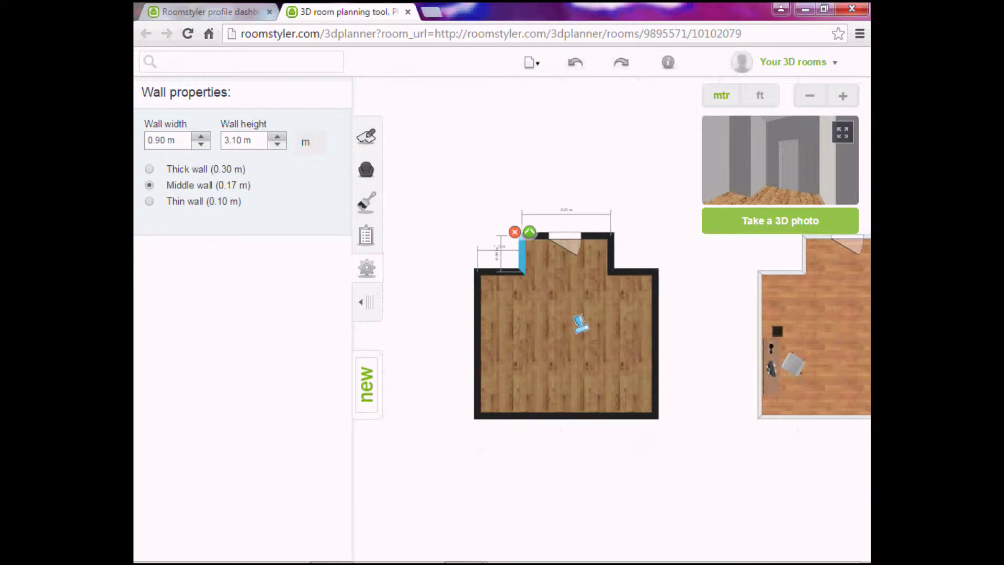
{"action": "left_click", "coordinate": [150, 201]}
{"action": "left_click", "coordinate": [541, 236]}
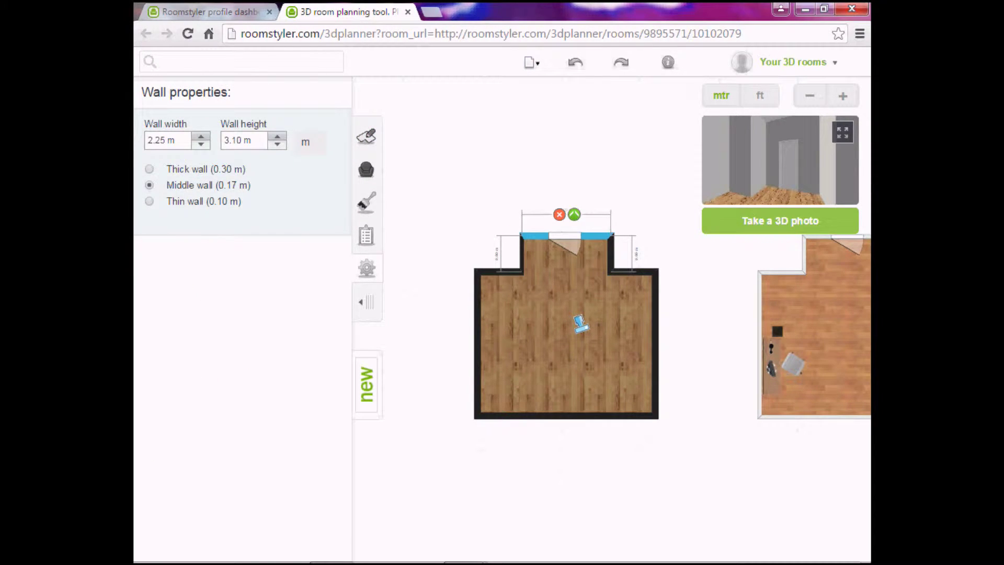
{"action": "left_click", "coordinate": [149, 201]}
{"action": "left_click", "coordinate": [610, 254]}
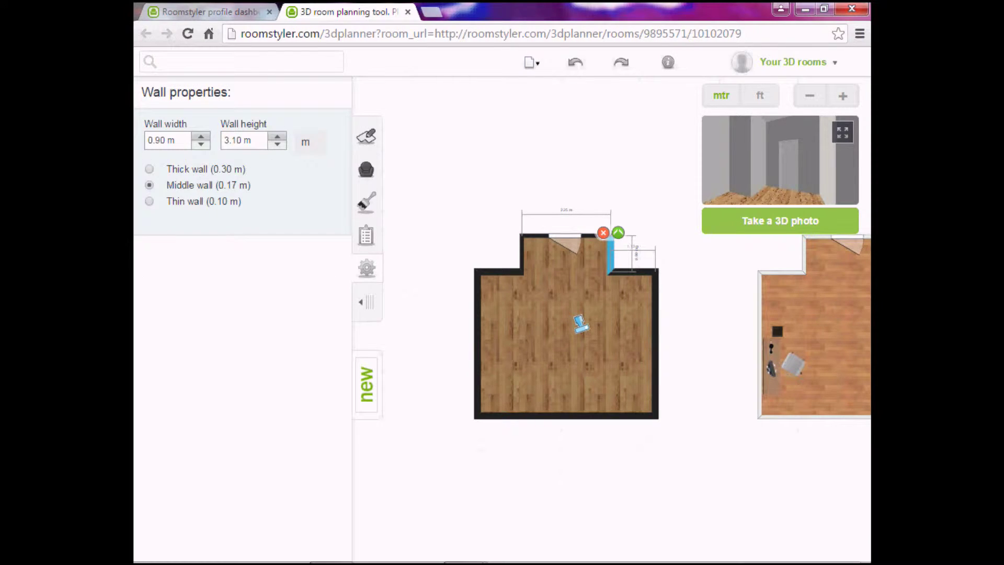
{"action": "left_click", "coordinate": [149, 202]}
Set the new room's five remaining walls, including both shoulders beside the alcove, to Thin wall (0.10 m).
{"action": "left_click", "coordinate": [500, 272]}
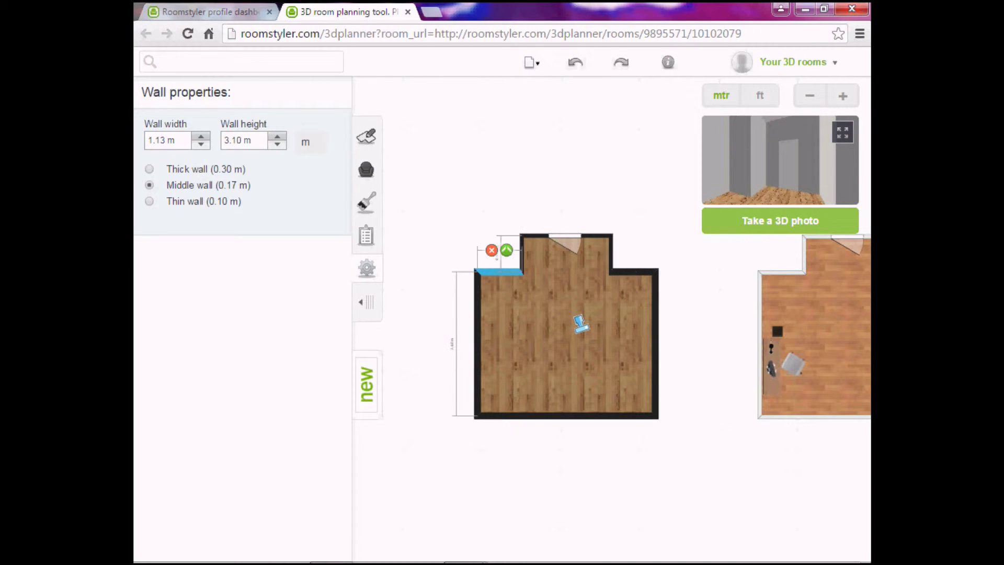
{"action": "left_click", "coordinate": [150, 201]}
{"action": "left_click", "coordinate": [477, 334]}
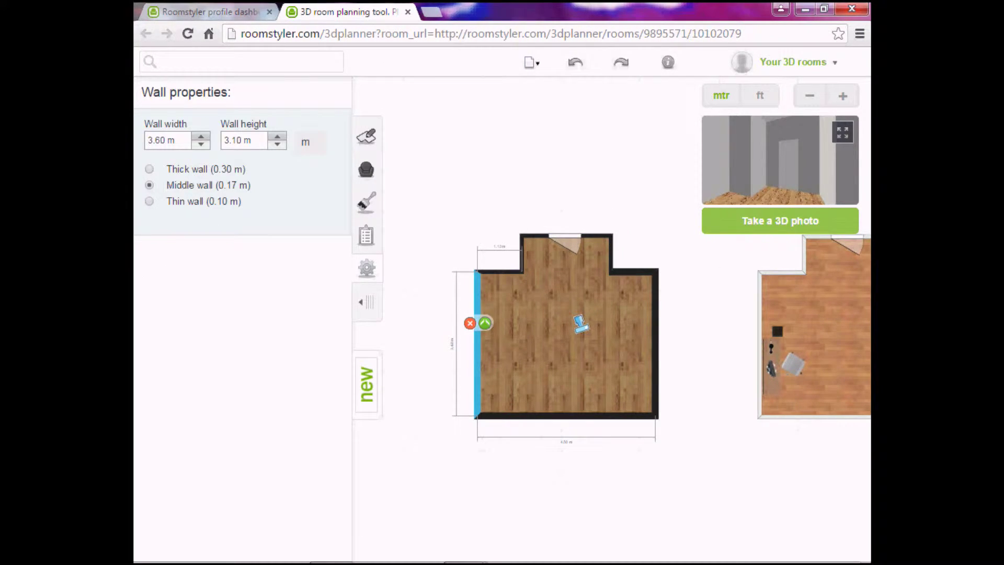
{"action": "left_click", "coordinate": [149, 201]}
{"action": "left_click", "coordinate": [655, 334]}
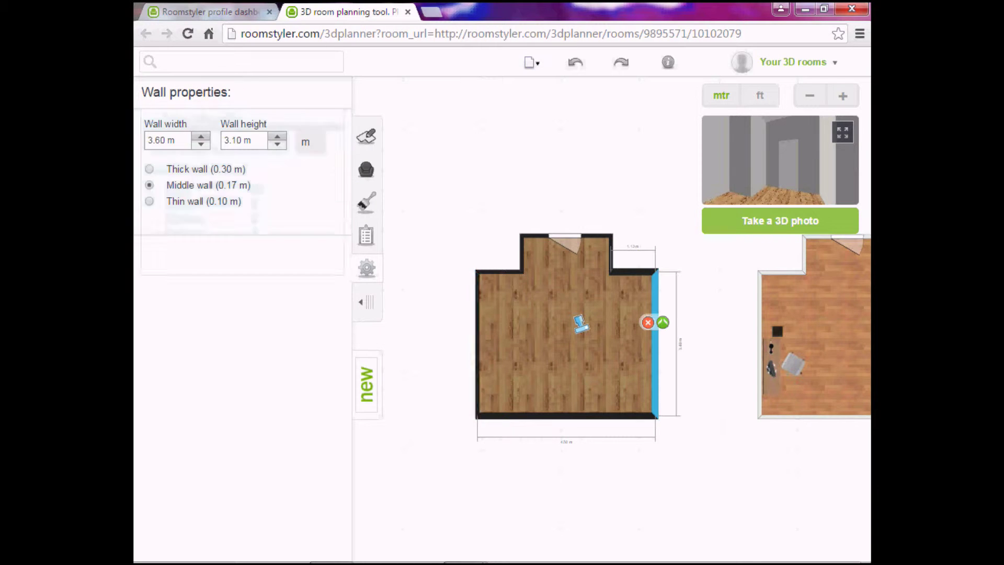
{"action": "left_click", "coordinate": [150, 202]}
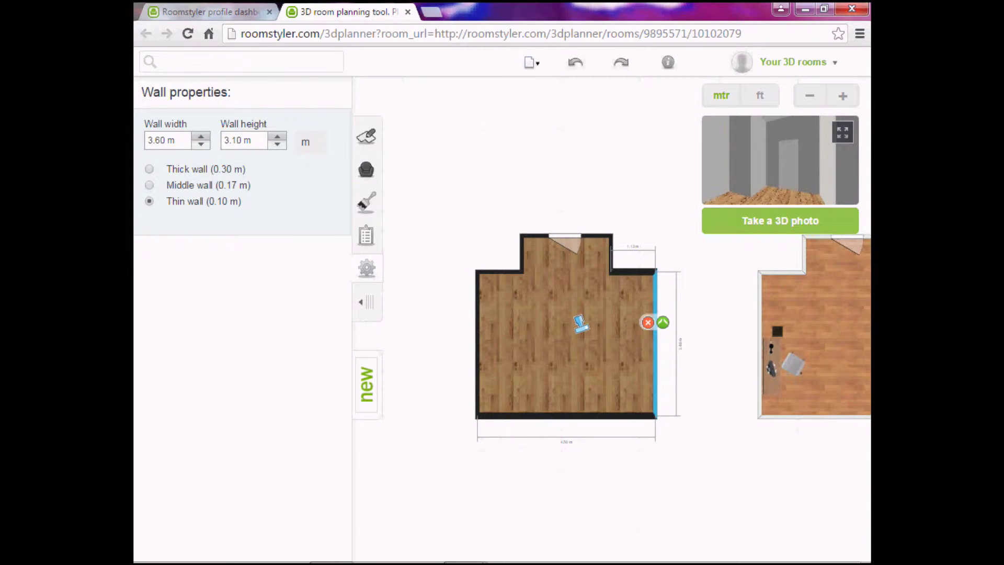
{"action": "left_click", "coordinate": [633, 271]}
{"action": "left_click", "coordinate": [150, 202]}
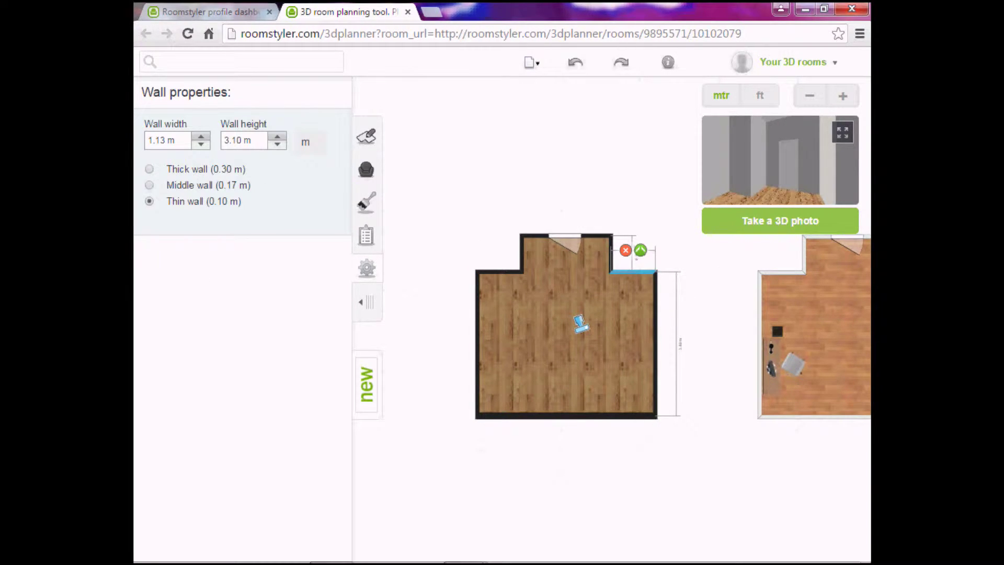
{"action": "left_click", "coordinate": [566, 416]}
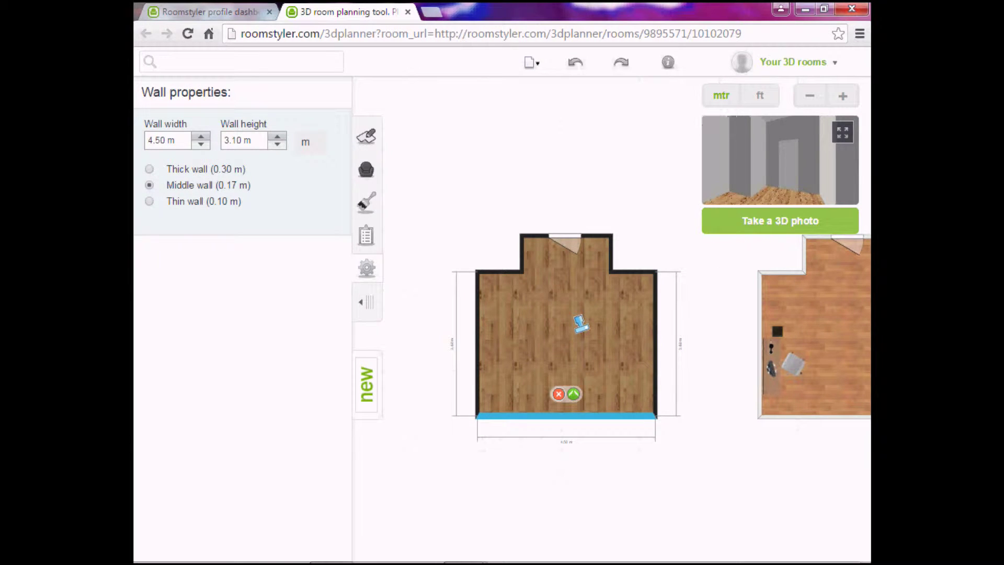
{"action": "left_click", "coordinate": [149, 202]}
Move the camera to the new room's lower-left corner.
{"action": "left_click_drag", "start_coordinate": [580, 324], "coordinate": [509, 387]}
{"action": "left_click", "coordinate": [509, 387]}
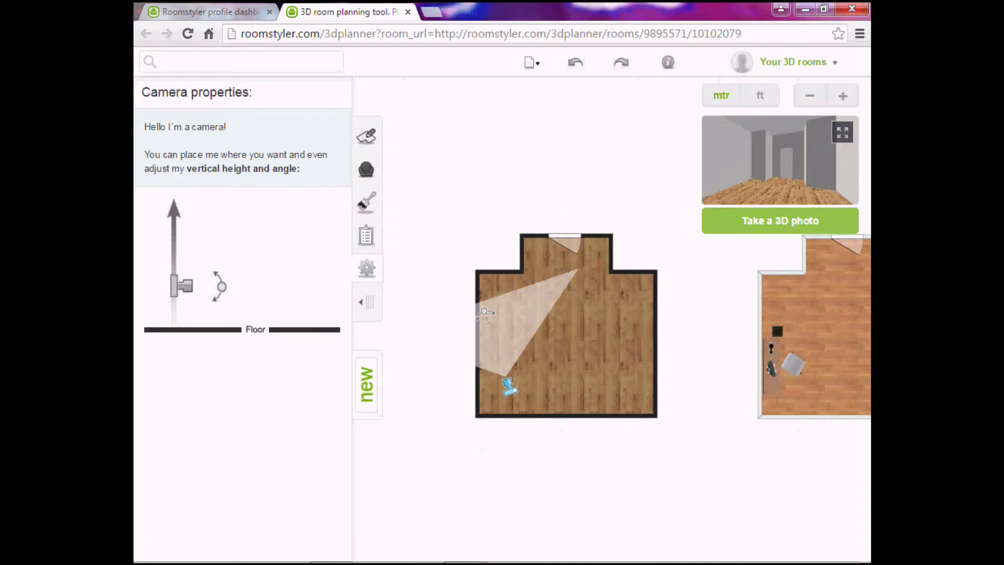
Cover the new room's floor with the reddish-brown plank wood material that matches the neighbouring room.
{"action": "left_click", "coordinate": [366, 202]}
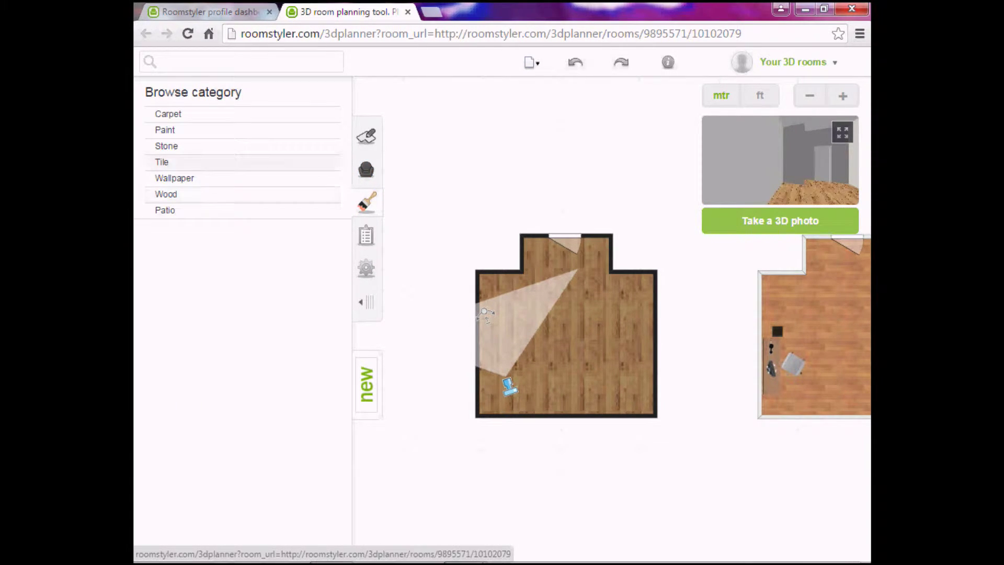
{"action": "left_click", "coordinate": [166, 194]}
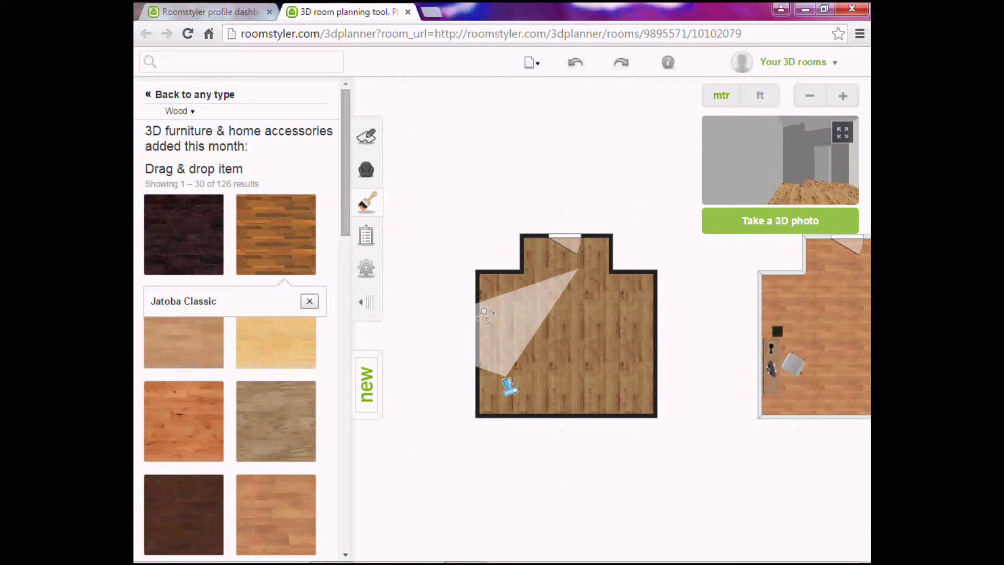
{"action": "scroll", "coordinate": [230, 319], "scroll_direction": "down", "scroll_amount": 6}
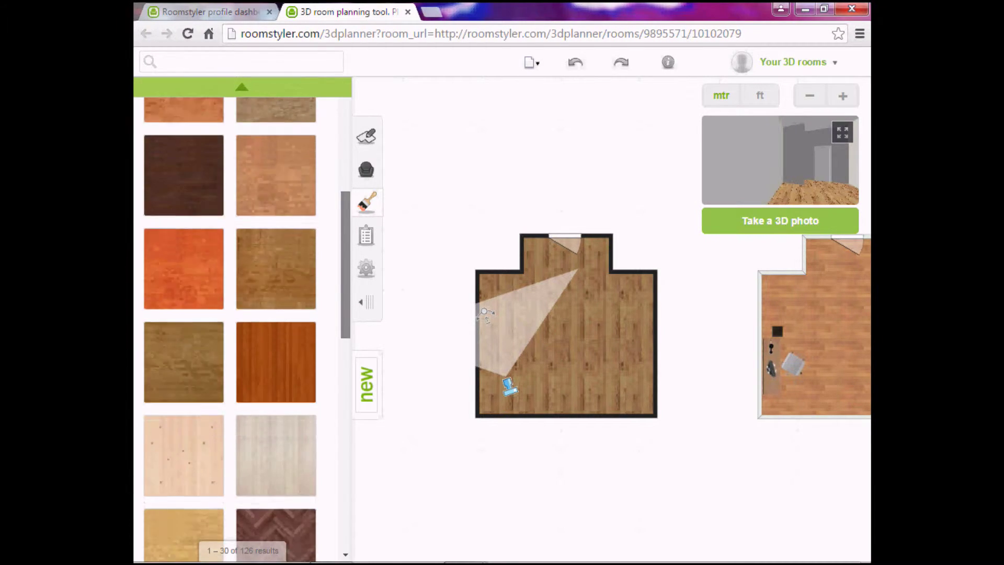
{"action": "scroll", "coordinate": [230, 318], "scroll_direction": "down", "scroll_amount": 10}
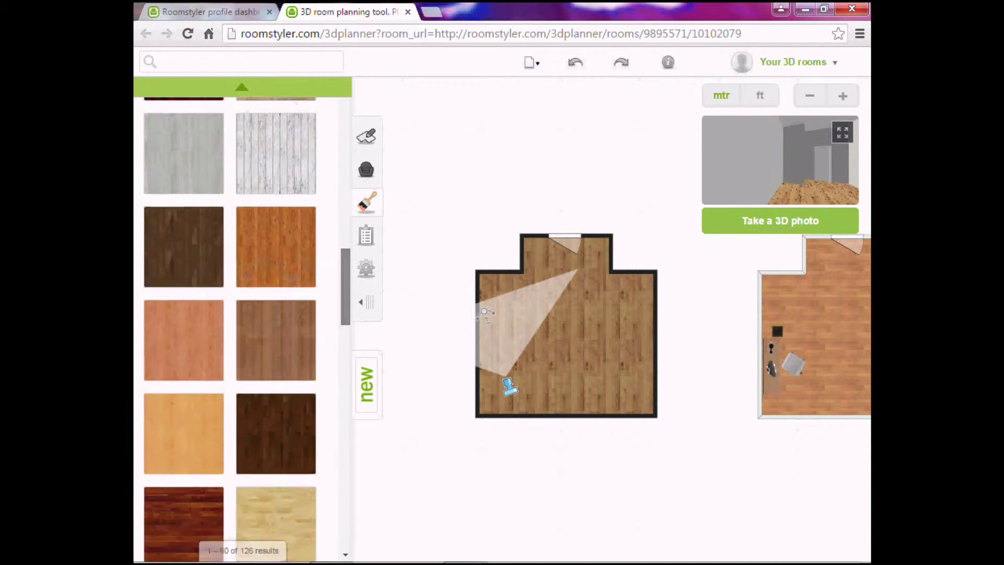
{"action": "scroll", "coordinate": [230, 319], "scroll_direction": "down", "scroll_amount": 5}
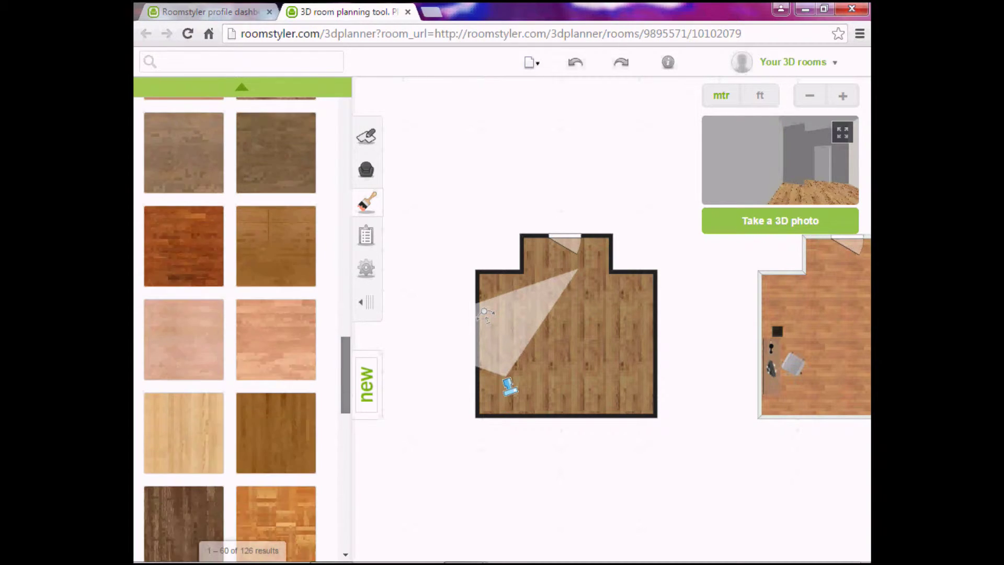
{"action": "scroll", "coordinate": [230, 319], "scroll_direction": "down", "scroll_amount": 8}
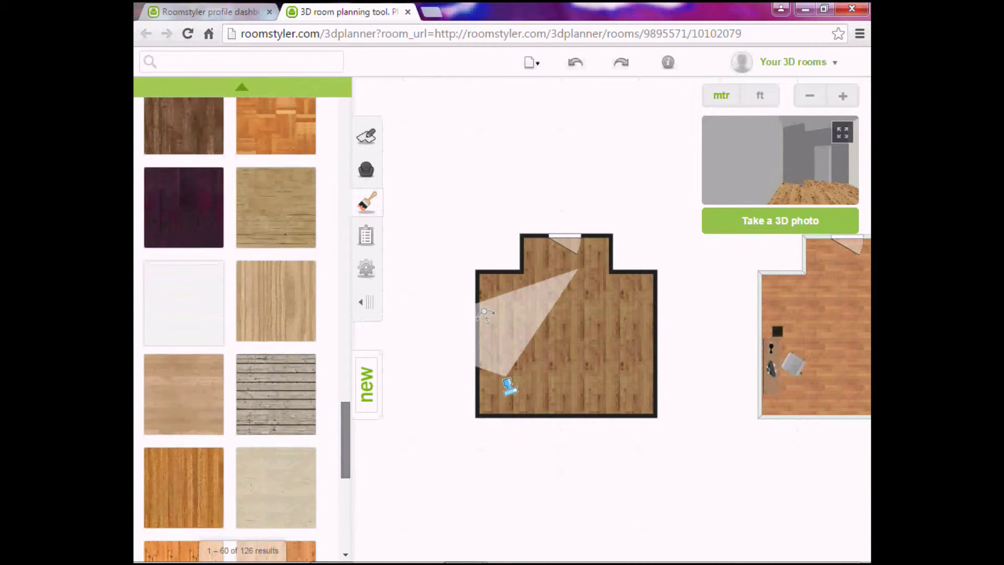
{"action": "scroll", "coordinate": [230, 319], "scroll_direction": "down", "scroll_amount": 10}
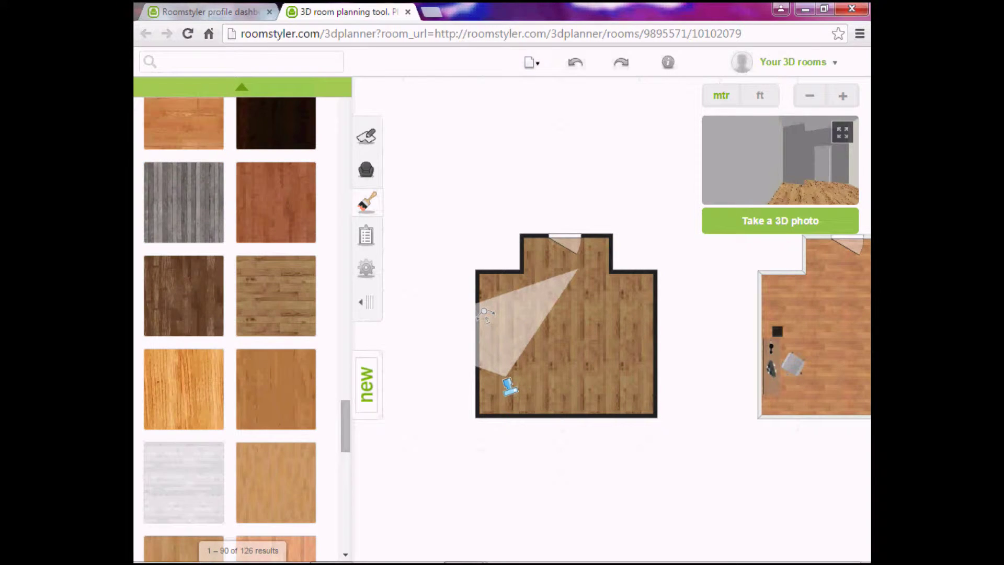
{"action": "scroll", "coordinate": [230, 318], "scroll_direction": "down", "scroll_amount": 8}
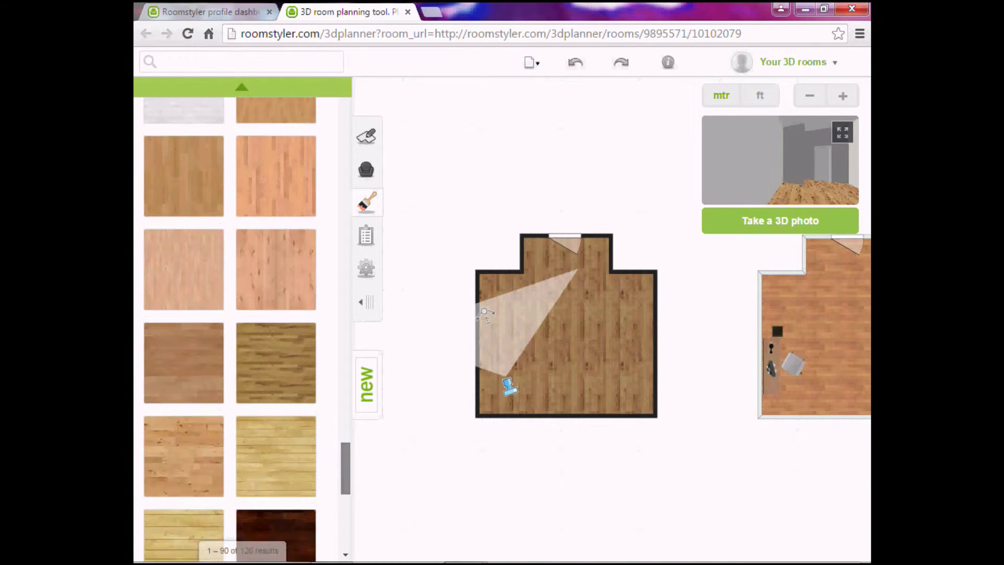
{"action": "scroll", "coordinate": [242, 329], "scroll_direction": "down", "scroll_amount": 9}
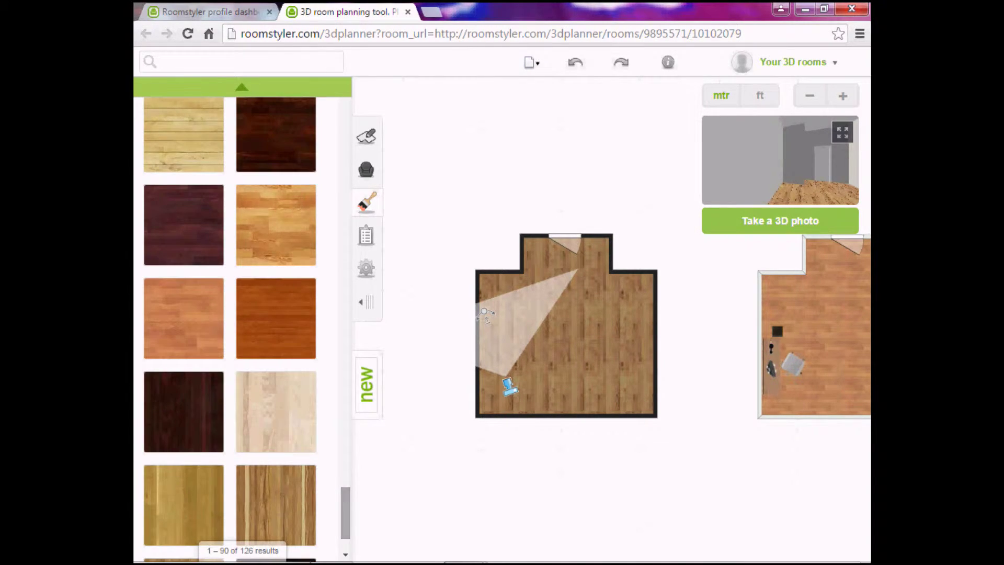
{"action": "left_click_drag", "start_coordinate": [184, 317], "coordinate": [620, 342]}
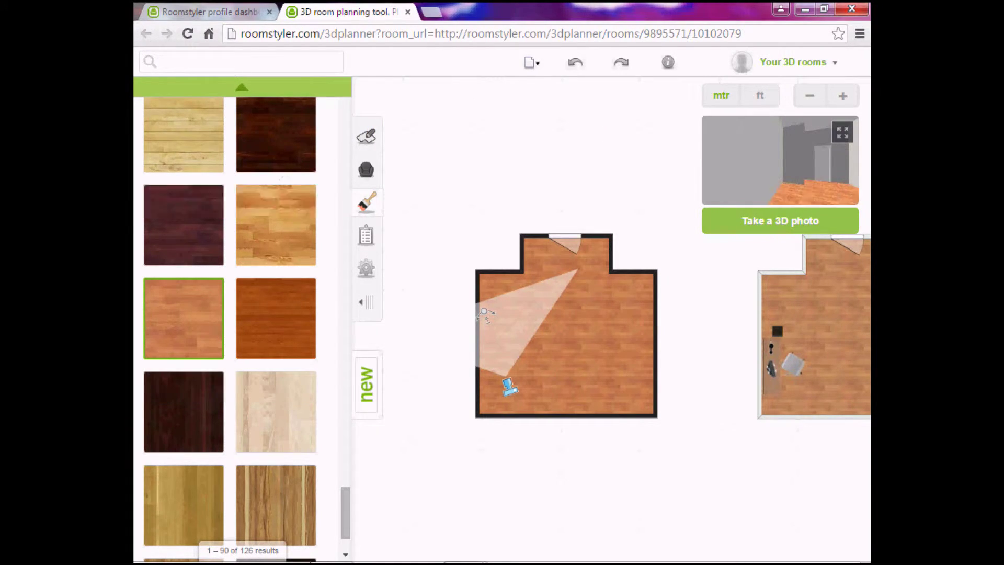
Paint the new room's walls with the off-white Velvet Truffle 6 colour.
{"action": "left_click", "coordinate": [242, 87]}
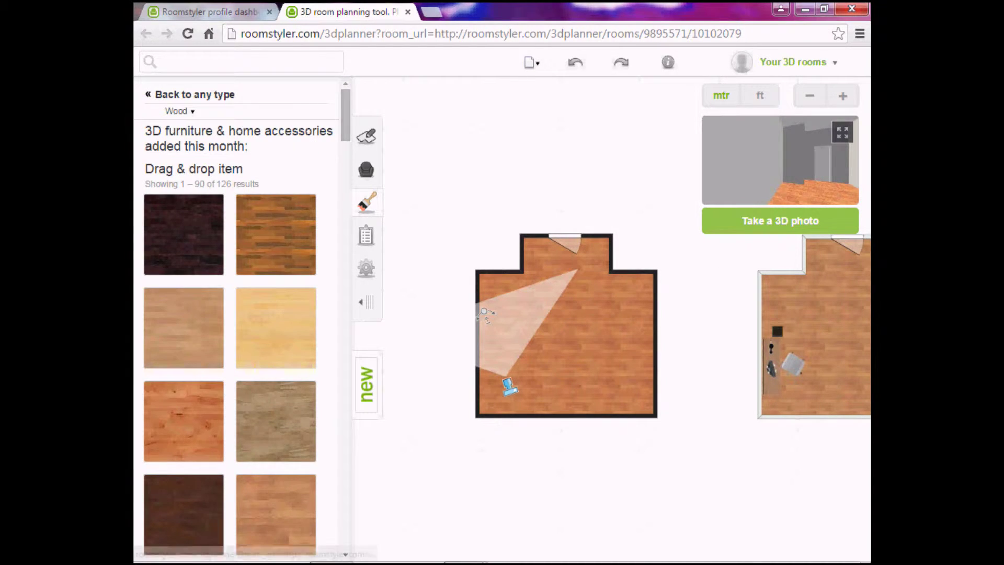
{"action": "left_click", "coordinate": [197, 95]}
{"action": "left_click", "coordinate": [165, 130]}
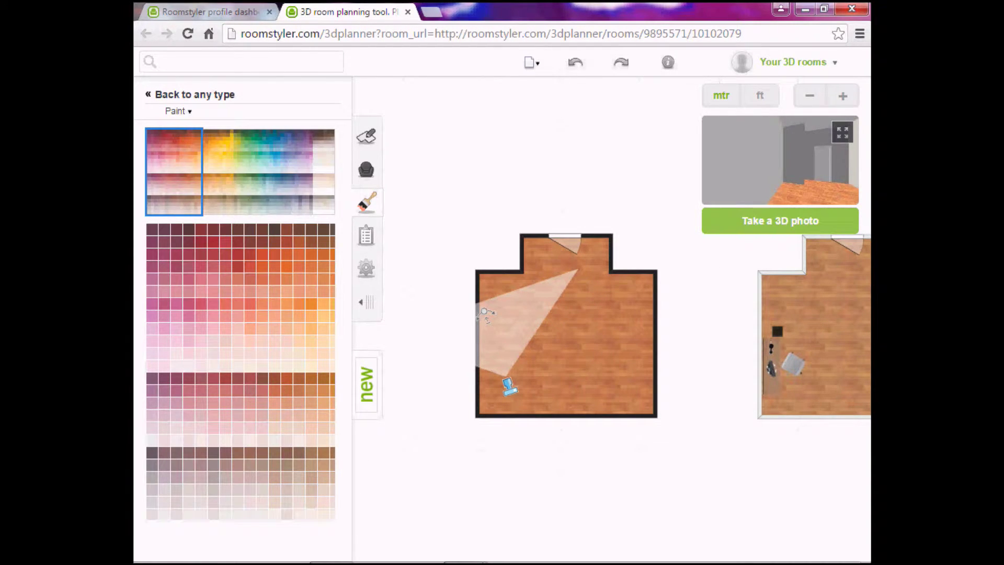
{"action": "left_click", "coordinate": [308, 171]}
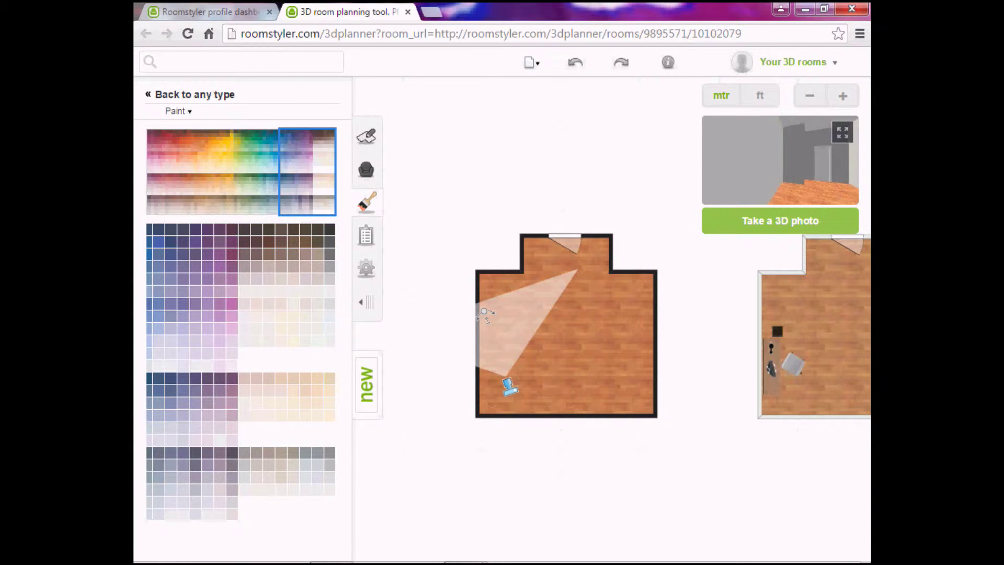
{"action": "left_click", "coordinate": [281, 291]}
{"action": "left_click_drag", "start_coordinate": [286, 238], "coordinate": [501, 145]}
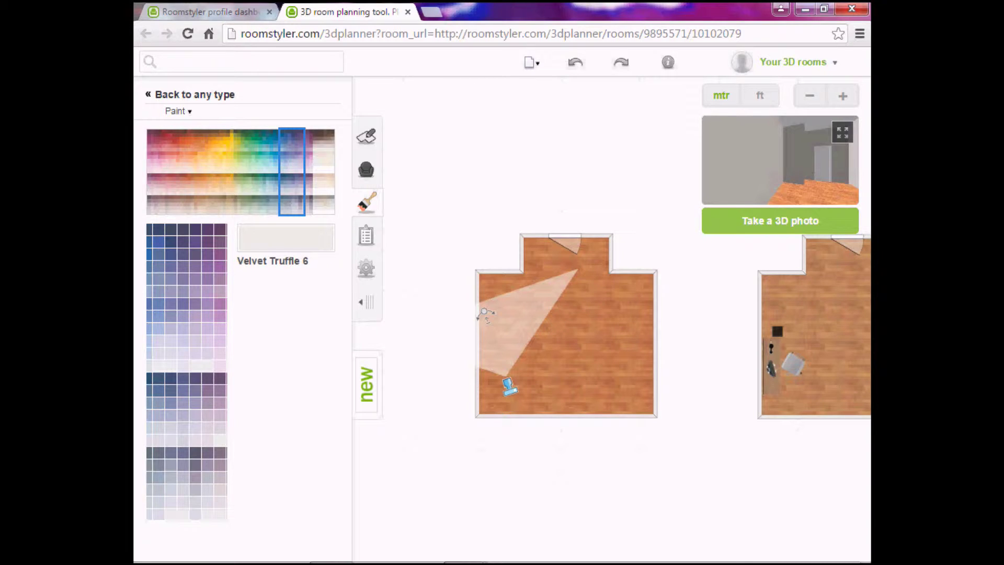
Widen the alcove by moving its left side wall out to the room's left edge, and delete the long left wall below it.
{"action": "left_click_drag", "start_coordinate": [523, 253], "coordinate": [481, 253]}
{"action": "left_click", "coordinate": [478, 344]}
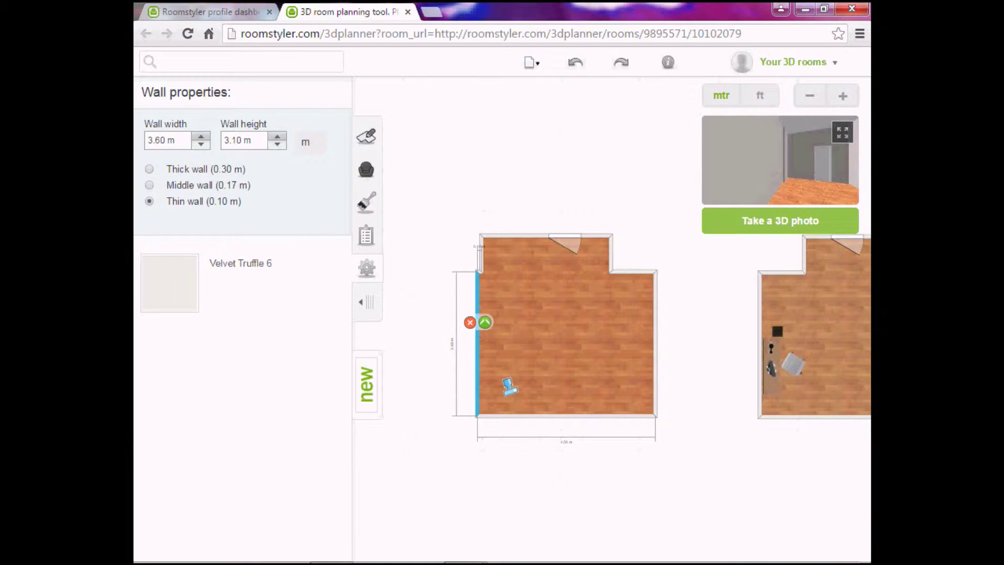
{"action": "left_click", "coordinate": [470, 322]}
Reposition the loose wall corners on the room's left side so the walls close it down to the lower-left corner.
{"action": "left_click_drag", "start_coordinate": [481, 272], "coordinate": [453, 246]}
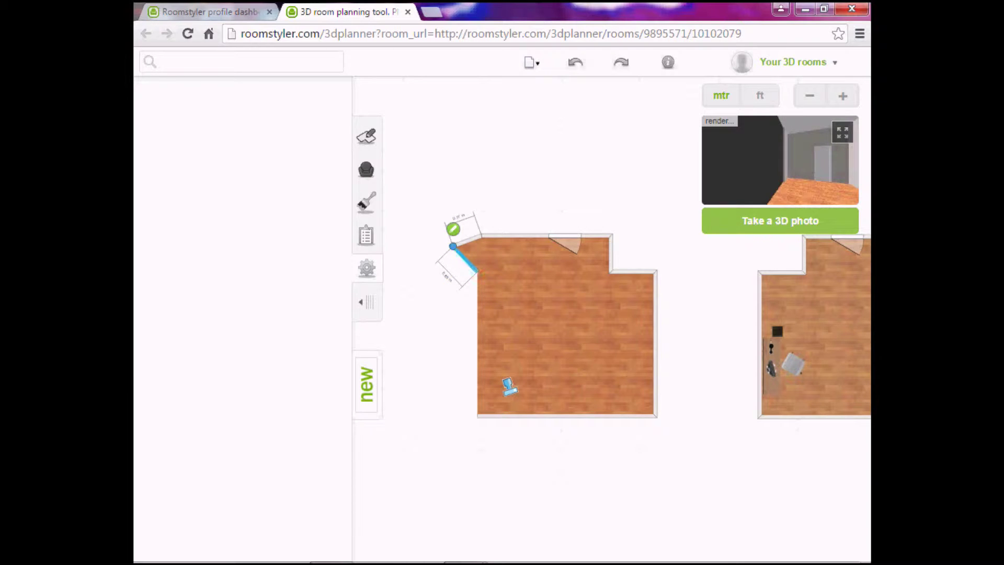
{"action": "left_click", "coordinate": [477, 271]}
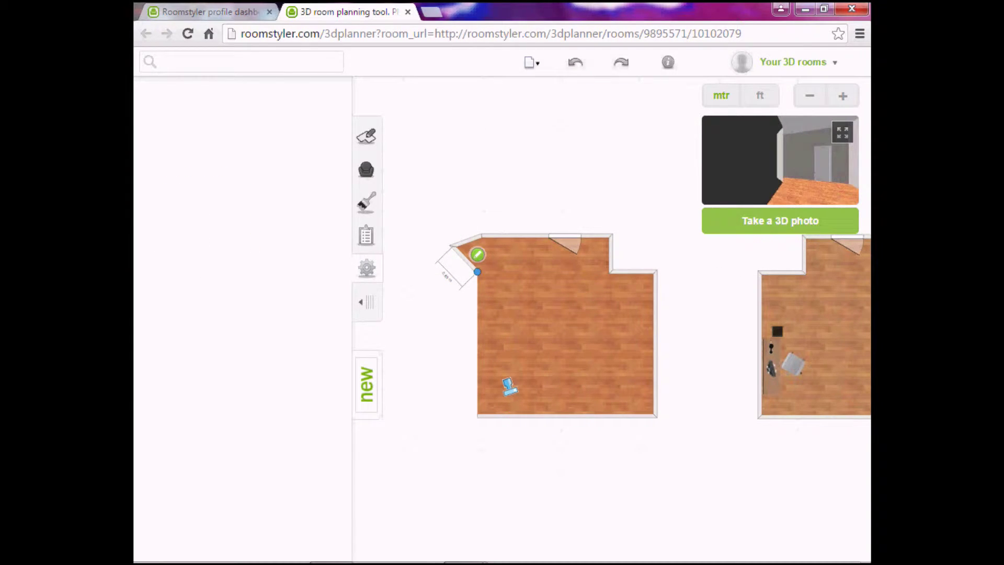
{"action": "left_click_drag", "start_coordinate": [477, 271], "coordinate": [477, 417]}
{"action": "left_click_drag", "start_coordinate": [453, 246], "coordinate": [473, 290]}
{"action": "left_click_drag", "start_coordinate": [477, 416], "coordinate": [477, 416]}
{"action": "left_click", "coordinate": [478, 415]}
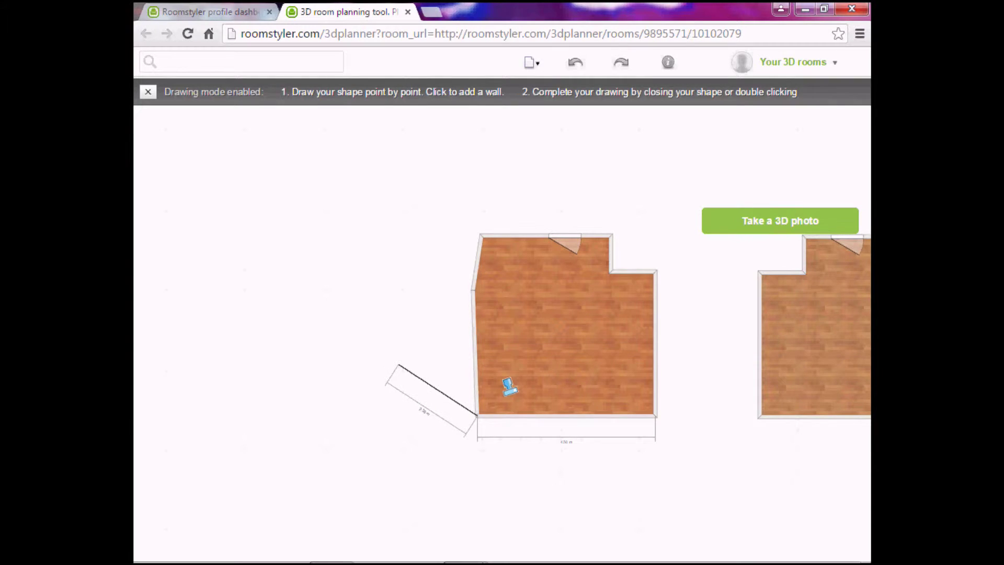
{"action": "right_click", "coordinate": [399, 364]}
{"action": "left_click", "coordinate": [399, 364]}
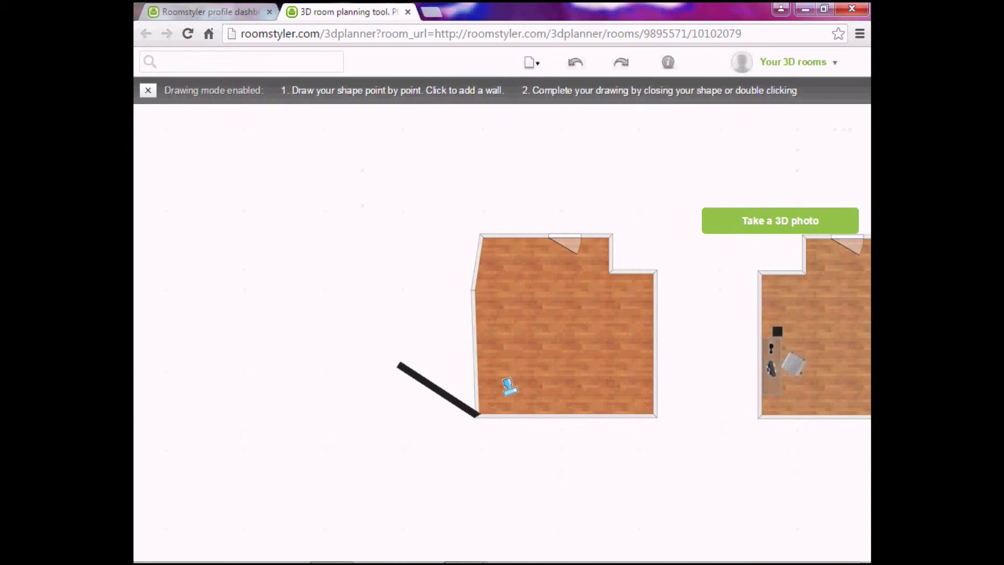
{"action": "left_click", "coordinate": [399, 364]}
{"action": "right_click", "coordinate": [400, 367]}
{"action": "left_click", "coordinate": [422, 357]}
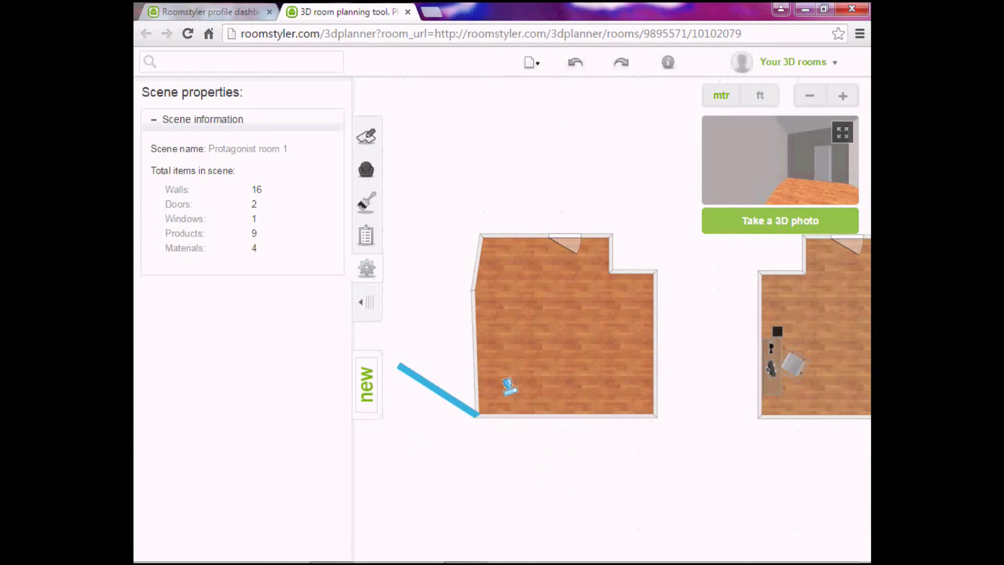
{"action": "left_click", "coordinate": [438, 390]}
{"action": "key", "text": "Delete"}
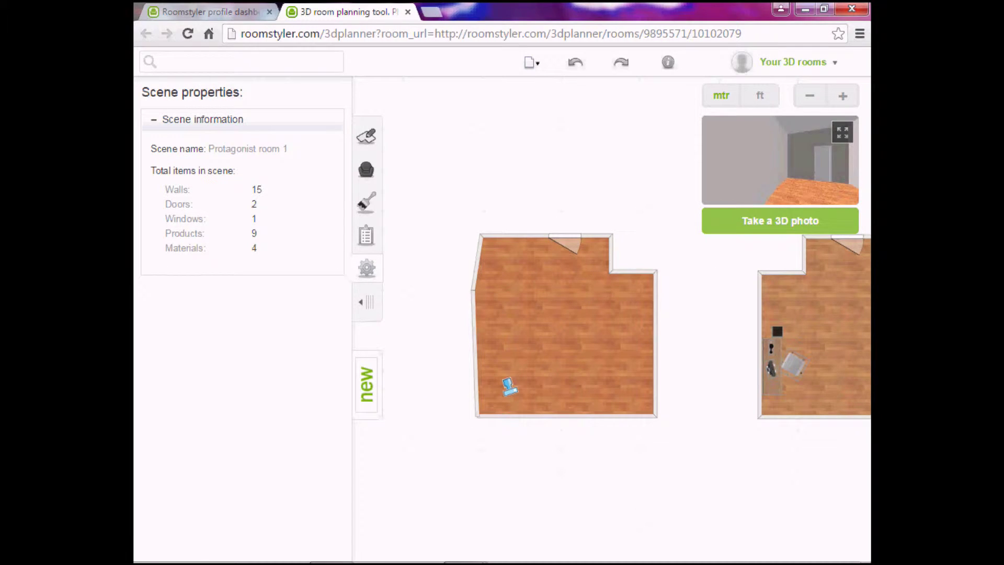
Move the room's upper-left corner straight above the left wall's bend, and aim the camera across the room toward the right wall.
{"action": "left_click_drag", "start_coordinate": [481, 236], "coordinate": [473, 235]}
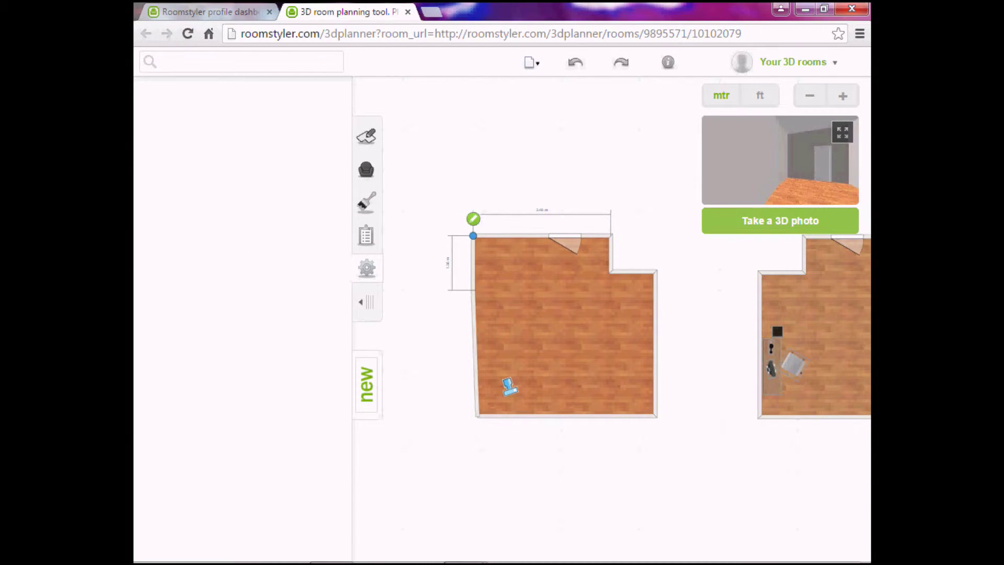
{"action": "left_click", "coordinate": [484, 314]}
{"action": "left_click_drag", "start_coordinate": [485, 314], "coordinate": [578, 352]}
Place a casement window in the new room's right wall, make it 2.00 m wide and shift it toward the wall's lower end.
{"action": "left_click", "coordinate": [366, 170]}
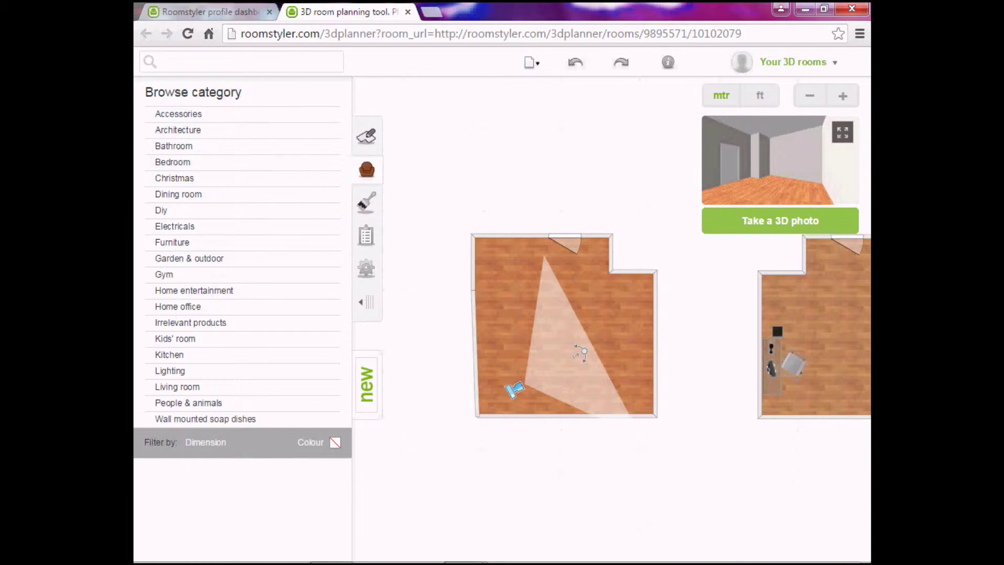
{"action": "left_click", "coordinate": [366, 136]}
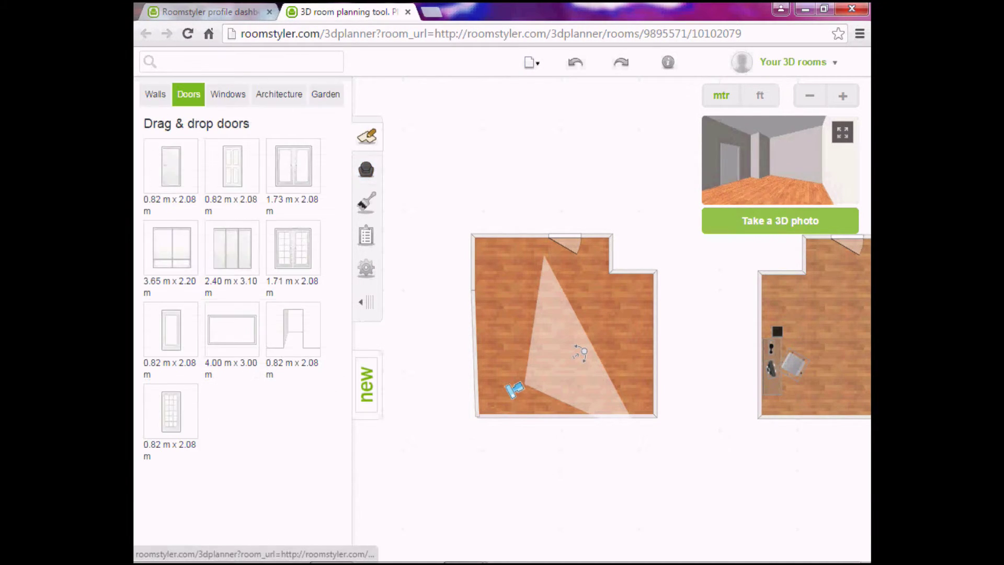
{"action": "left_click", "coordinate": [228, 94]}
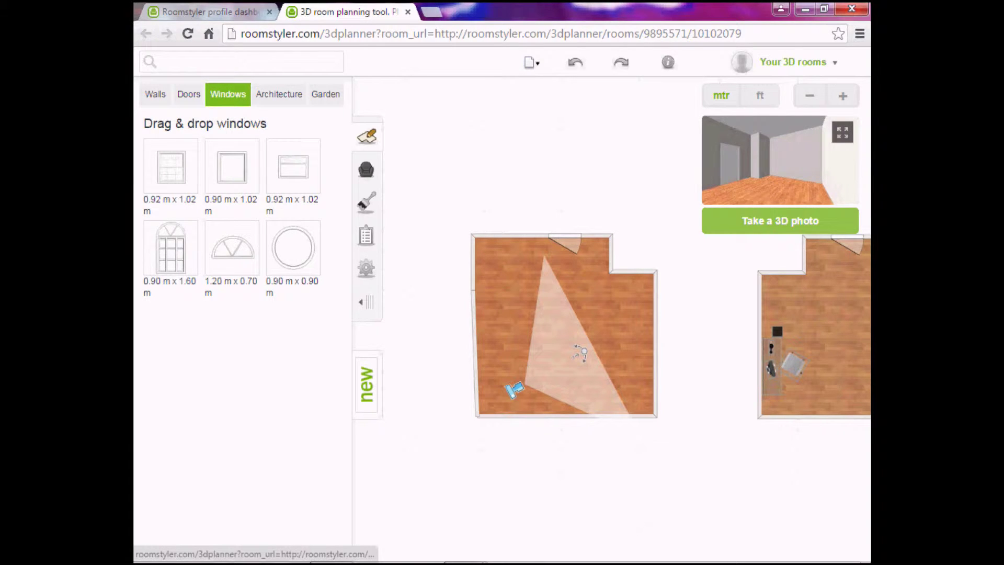
{"action": "left_click_drag", "start_coordinate": [231, 167], "coordinate": [661, 338]}
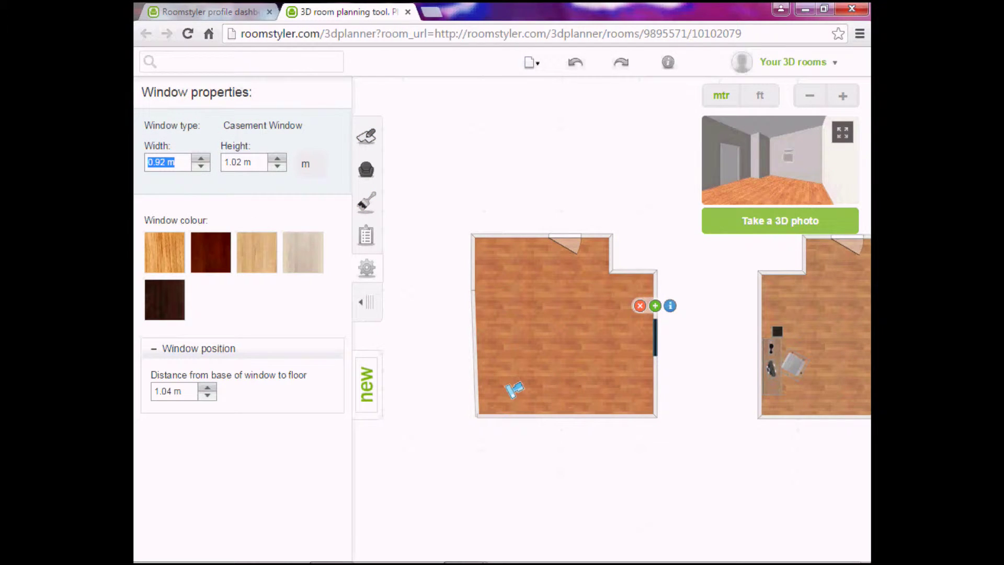
{"action": "type", "text": "2"}
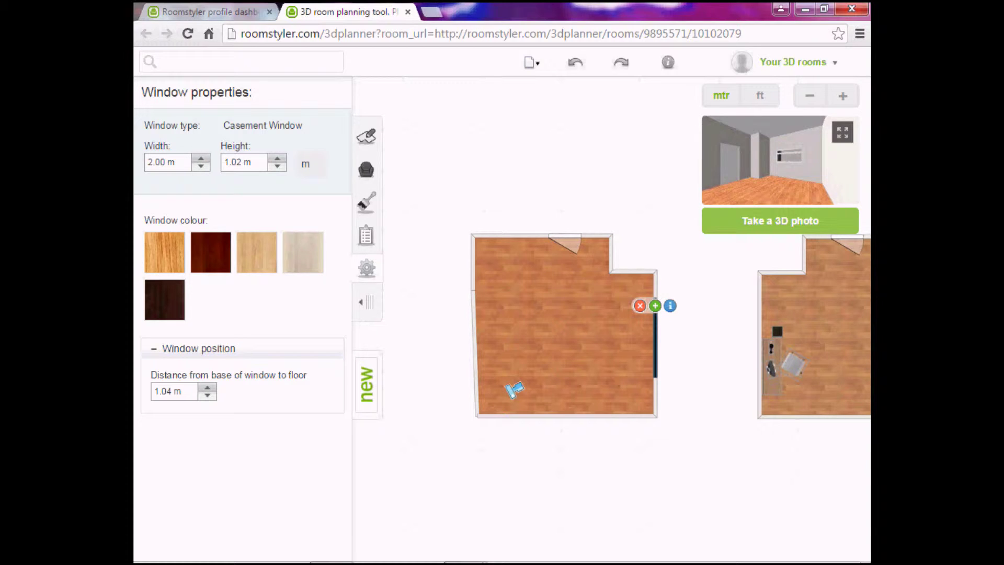
{"action": "left_click_drag", "start_coordinate": [655, 337], "coordinate": [655, 358]}
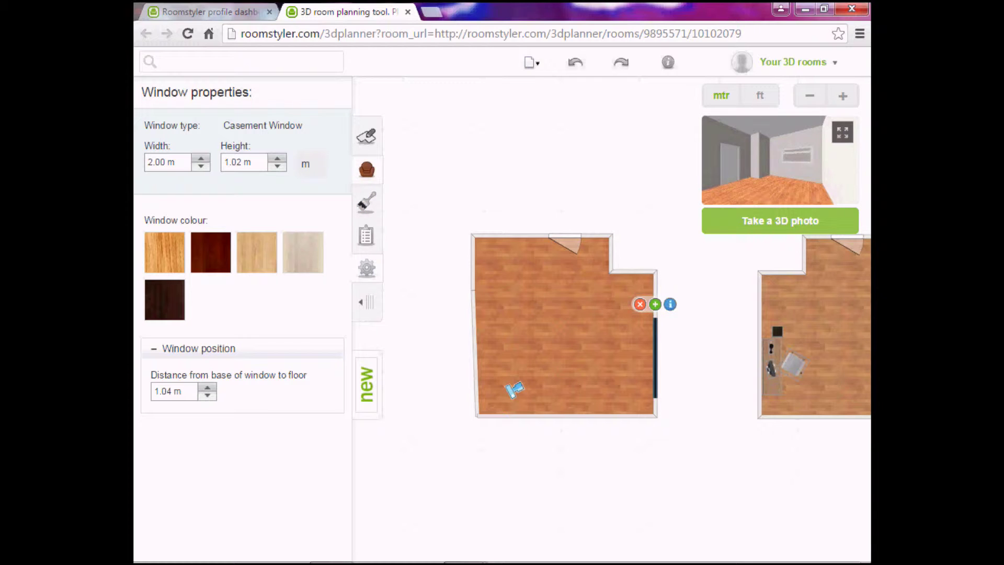
Add the Tufted Bed Full from the Bedroom category and fit it into the room's upper-right corner, headboard against the upper wall.
{"action": "left_click", "coordinate": [367, 169]}
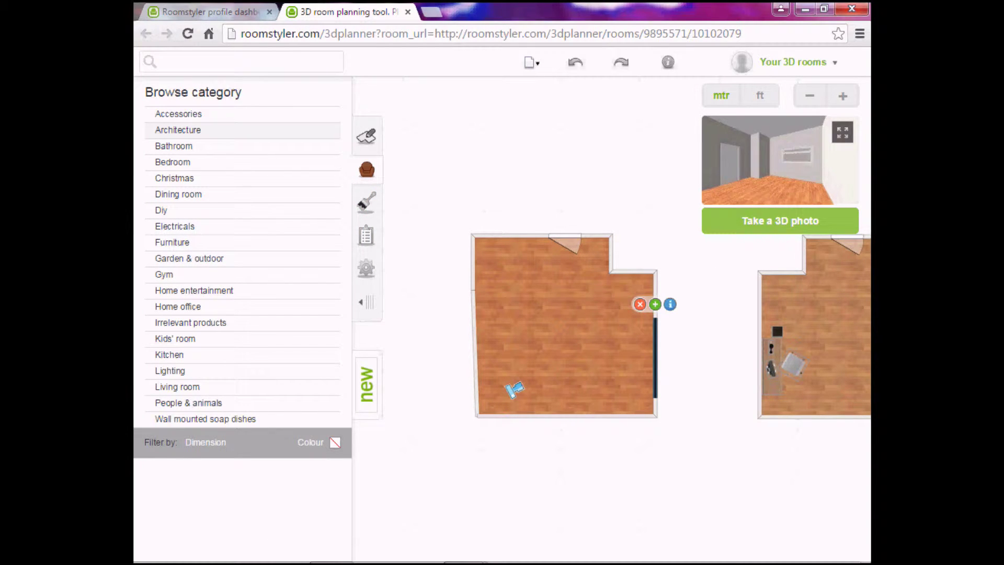
{"action": "left_click", "coordinate": [173, 162]}
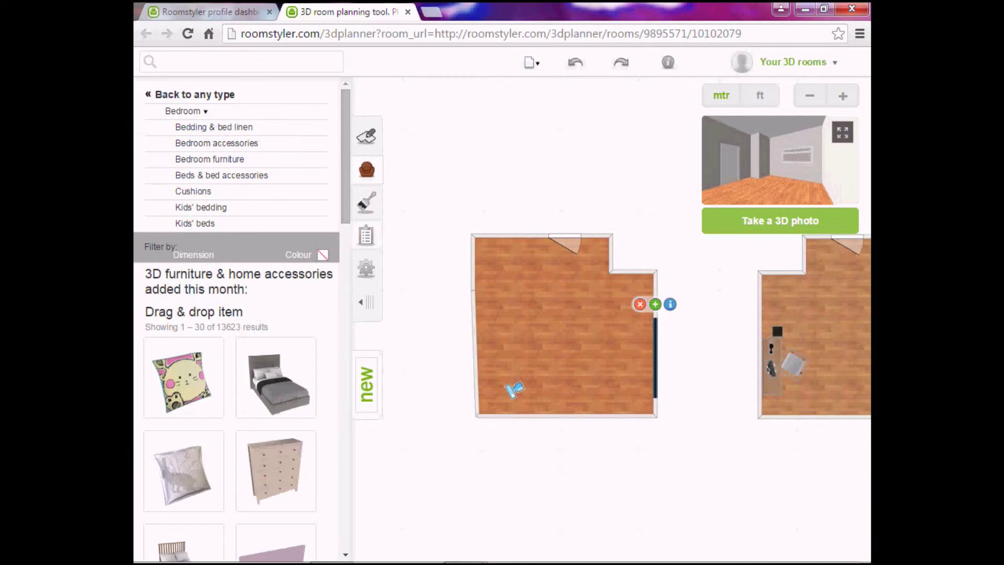
{"action": "left_click_drag", "start_coordinate": [277, 379], "coordinate": [526, 366]}
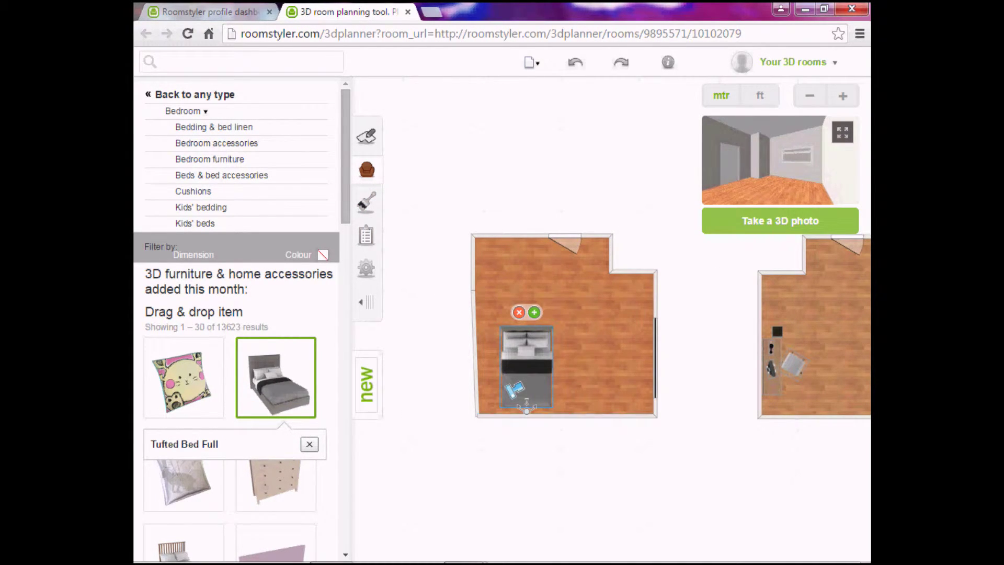
{"action": "left_click_drag", "start_coordinate": [527, 409], "coordinate": [602, 396]}
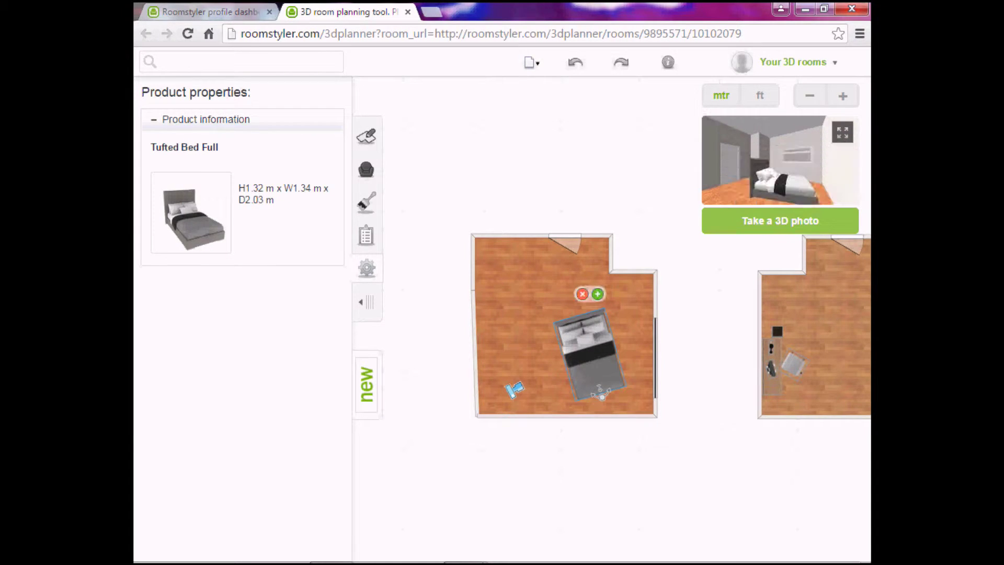
{"action": "left_click_drag", "start_coordinate": [595, 359], "coordinate": [622, 318]}
{"action": "left_click_drag", "start_coordinate": [630, 356], "coordinate": [614, 373]}
{"action": "left_click_drag", "start_coordinate": [614, 335], "coordinate": [733, 342]}
{"action": "scroll", "coordinate": [626, 323], "scroll_direction": "up", "scroll_amount": 2}
{"action": "scroll", "coordinate": [615, 372], "scroll_direction": "up", "scroll_amount": 1}
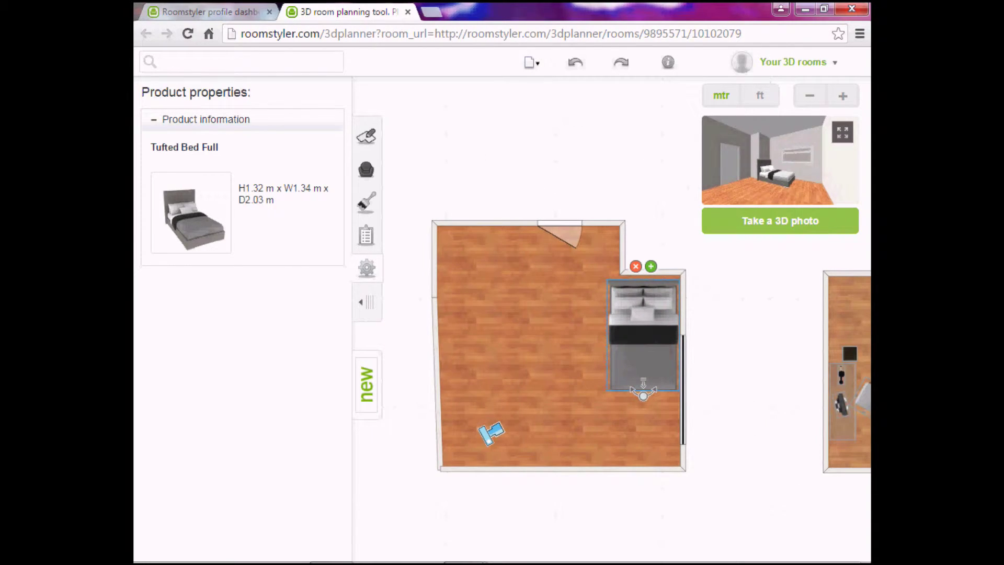
Add the Blora large console table from Furniture > Tables to the bedroom's lower-right corner, along the lower wall, and turn it to face the bed.
{"action": "left_click", "coordinate": [366, 170]}
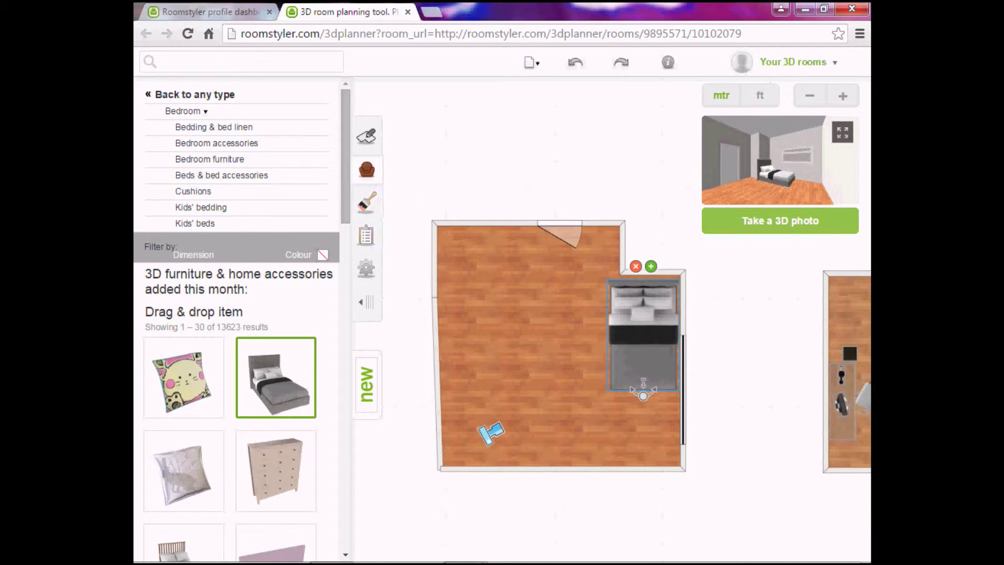
{"action": "left_click", "coordinate": [194, 95]}
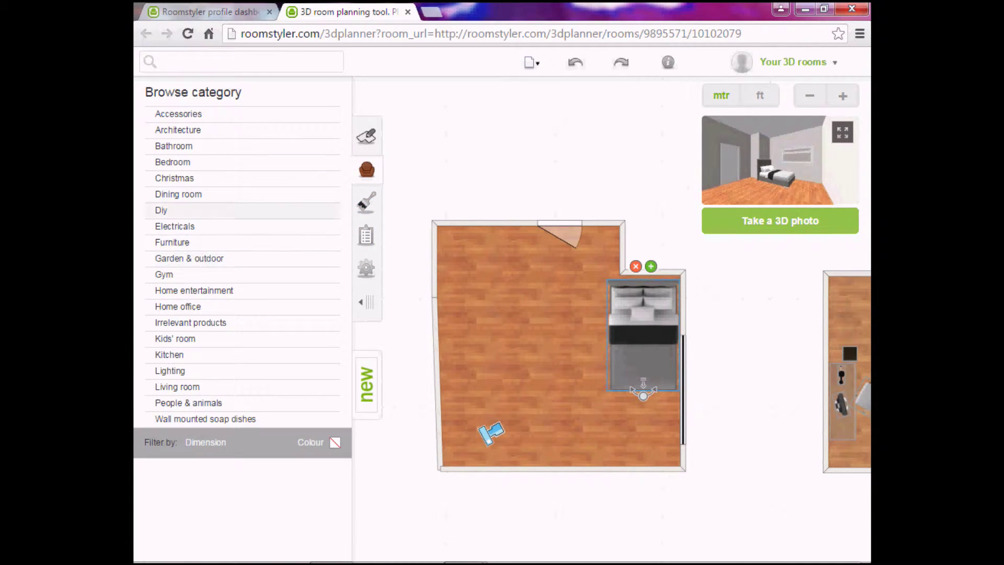
{"action": "left_click", "coordinate": [172, 242]}
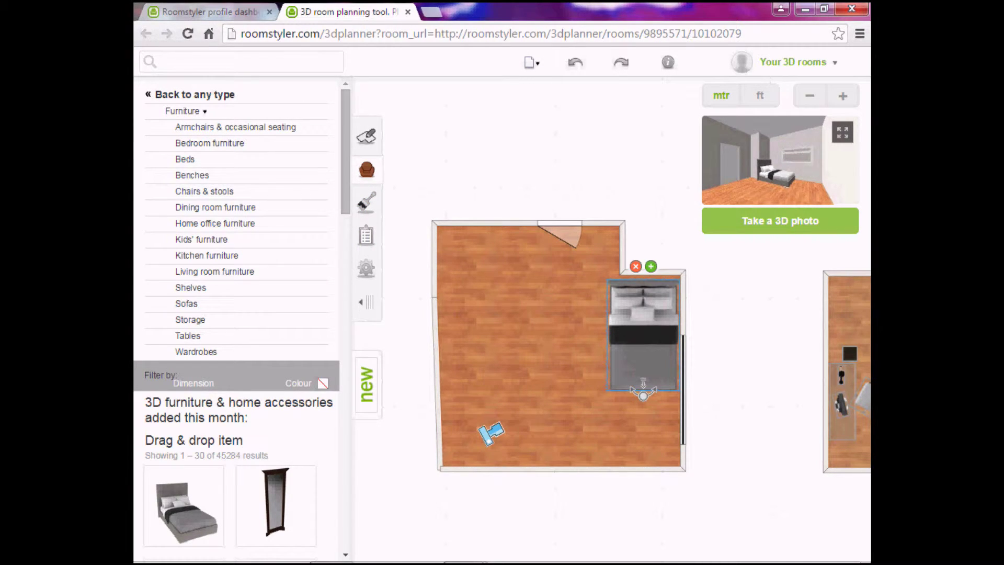
{"action": "left_click", "coordinate": [188, 335]}
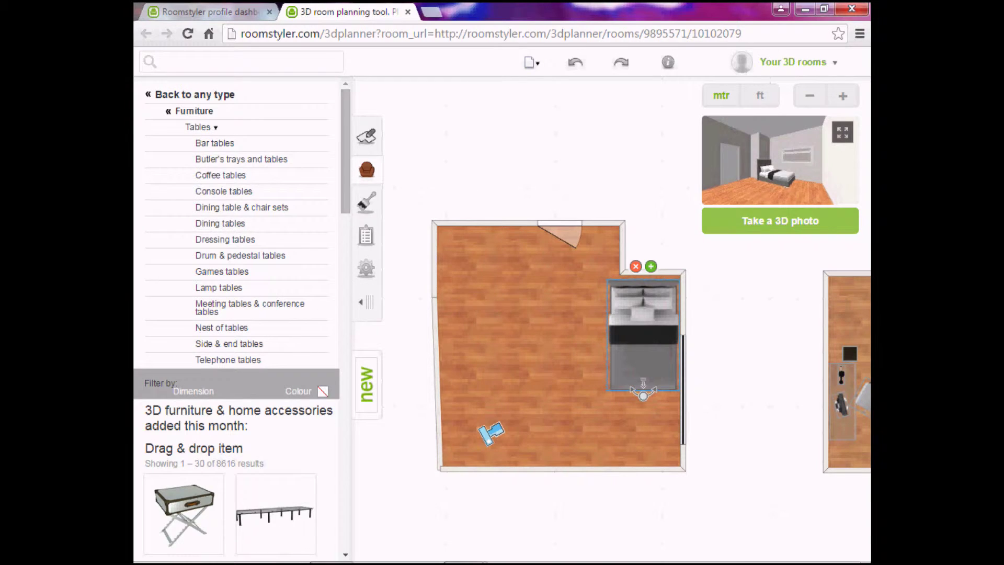
{"action": "scroll", "coordinate": [235, 313], "scroll_direction": "down", "scroll_amount": 5}
{"action": "scroll", "coordinate": [235, 313], "scroll_direction": "down", "scroll_amount": 6}
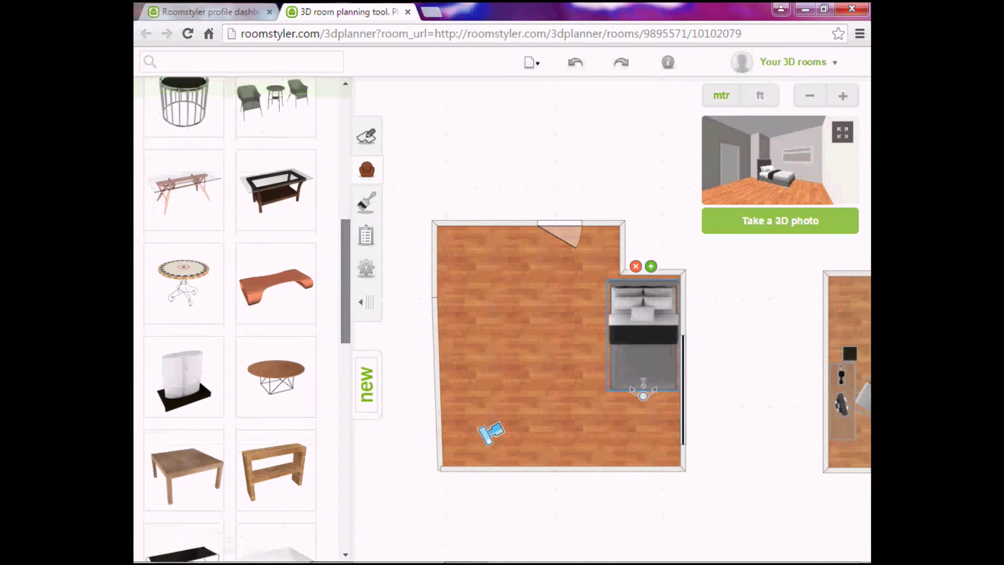
{"action": "scroll", "coordinate": [236, 314], "scroll_direction": "down", "scroll_amount": 4}
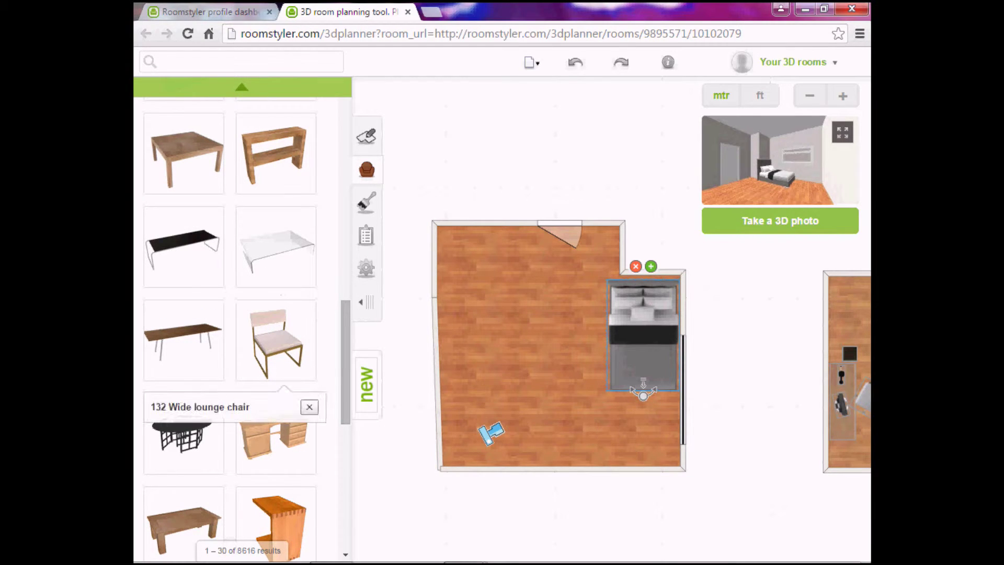
{"action": "scroll", "coordinate": [230, 329], "scroll_direction": "down", "scroll_amount": 10}
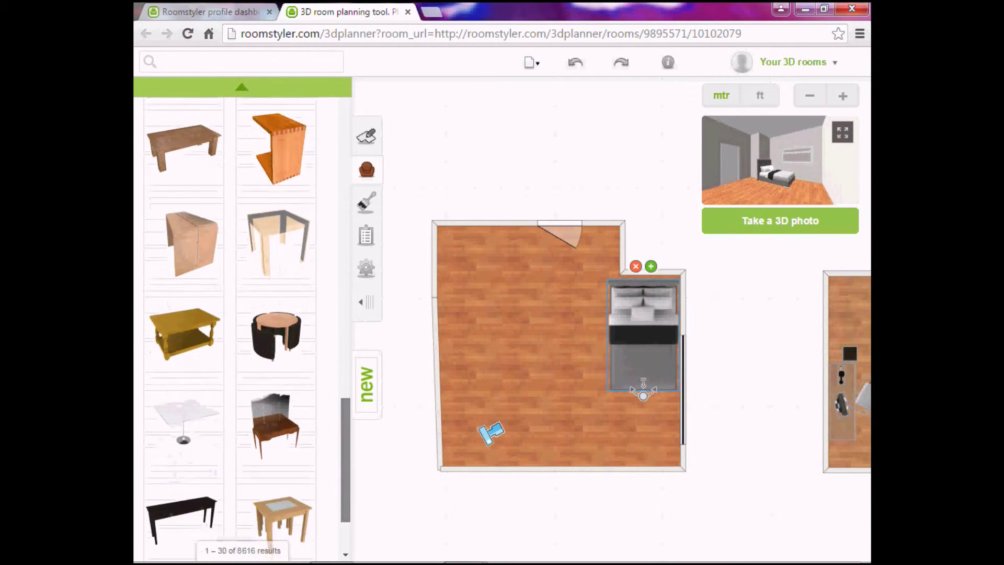
{"action": "scroll", "coordinate": [183, 293], "scroll_direction": "down", "scroll_amount": 2}
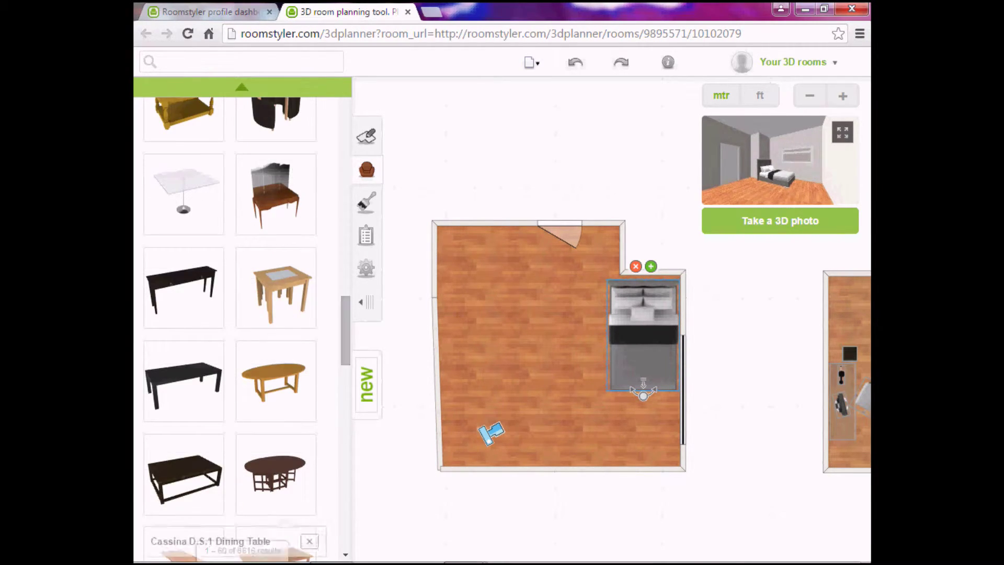
{"action": "left_click", "coordinate": [183, 288]}
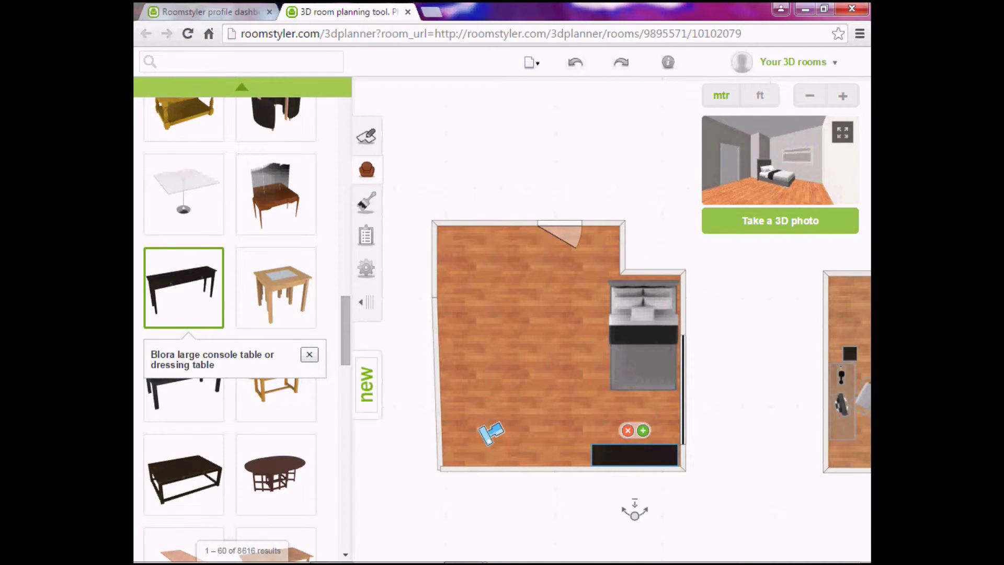
{"action": "left_click_drag", "start_coordinate": [634, 510], "coordinate": [634, 400]}
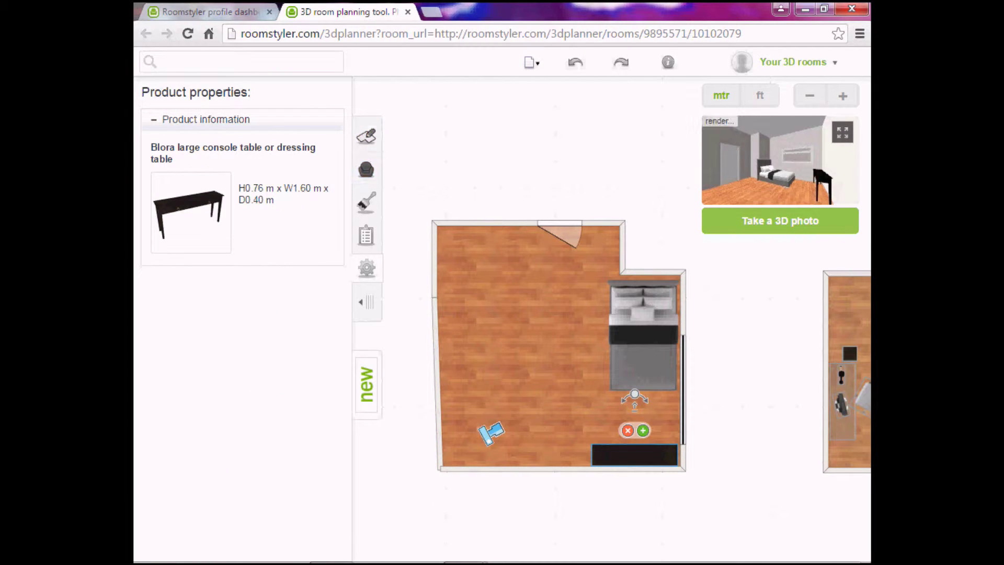
Add the 19'' LCD TV from the Home entertainment category onto the middle of the console table and turn it toward the bed.
{"action": "left_click", "coordinate": [366, 169]}
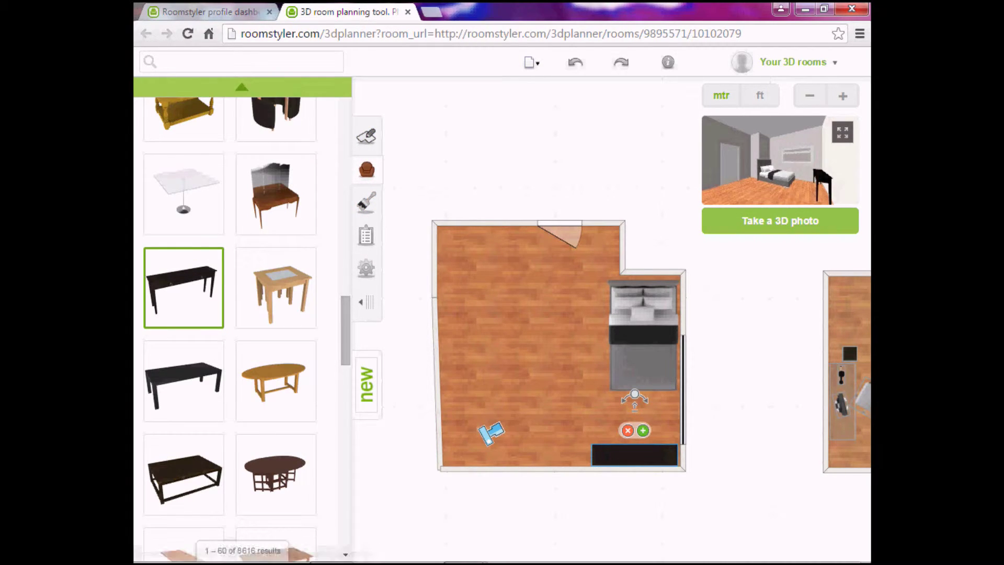
{"action": "scroll", "coordinate": [240, 314], "scroll_direction": "up", "scroll_amount": 10}
{"action": "left_click", "coordinate": [194, 95]}
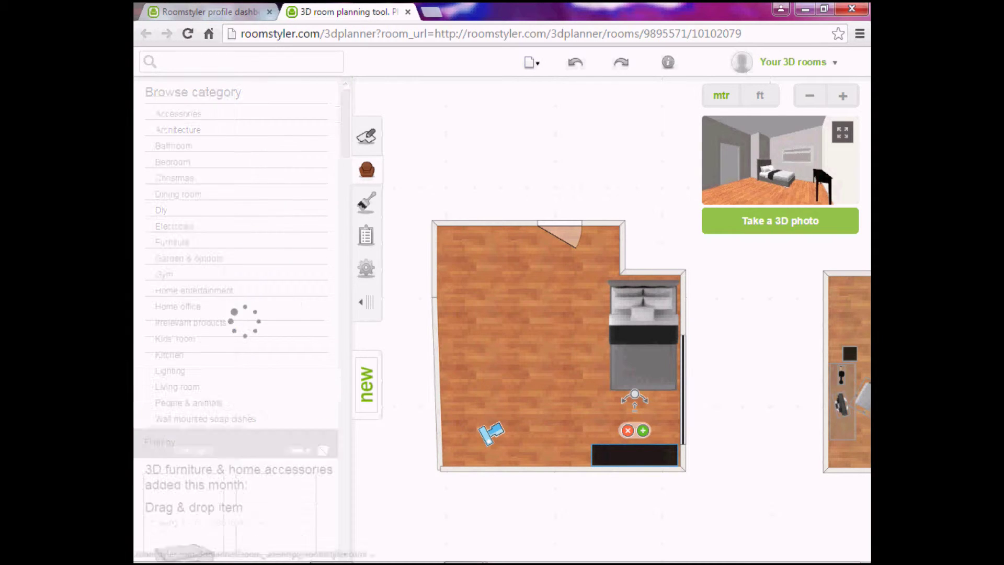
{"action": "left_click", "coordinate": [194, 290]}
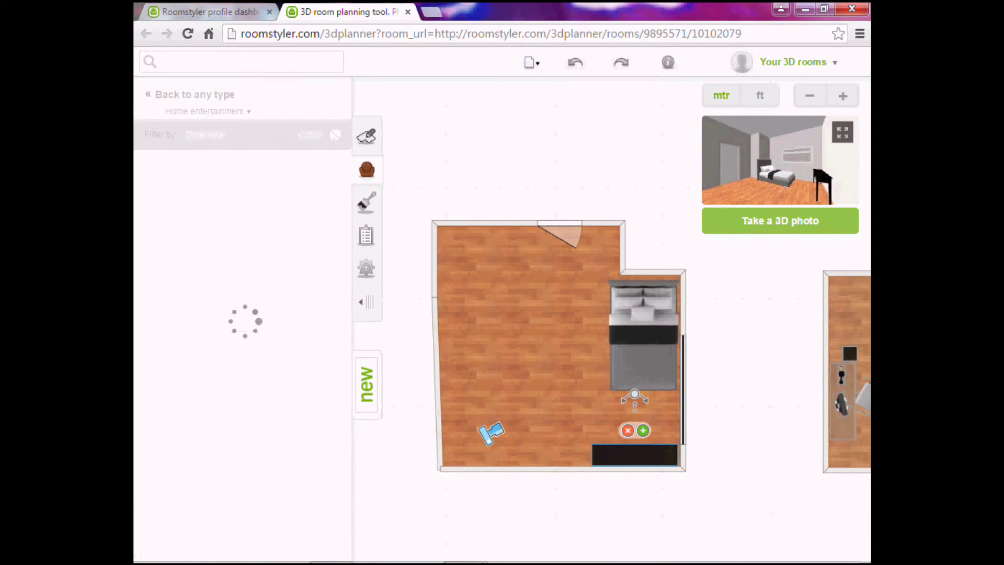
{"action": "scroll", "coordinate": [240, 314], "scroll_direction": "down", "scroll_amount": 5}
{"action": "scroll", "coordinate": [240, 313], "scroll_direction": "down", "scroll_amount": 7}
{"action": "scroll", "coordinate": [240, 314], "scroll_direction": "up", "scroll_amount": 3}
{"action": "left_click_drag", "start_coordinate": [346, 330], "coordinate": [345, 277]}
{"action": "left_click_drag", "start_coordinate": [279, 201], "coordinate": [637, 448]}
{"action": "left_click", "coordinate": [637, 451]}
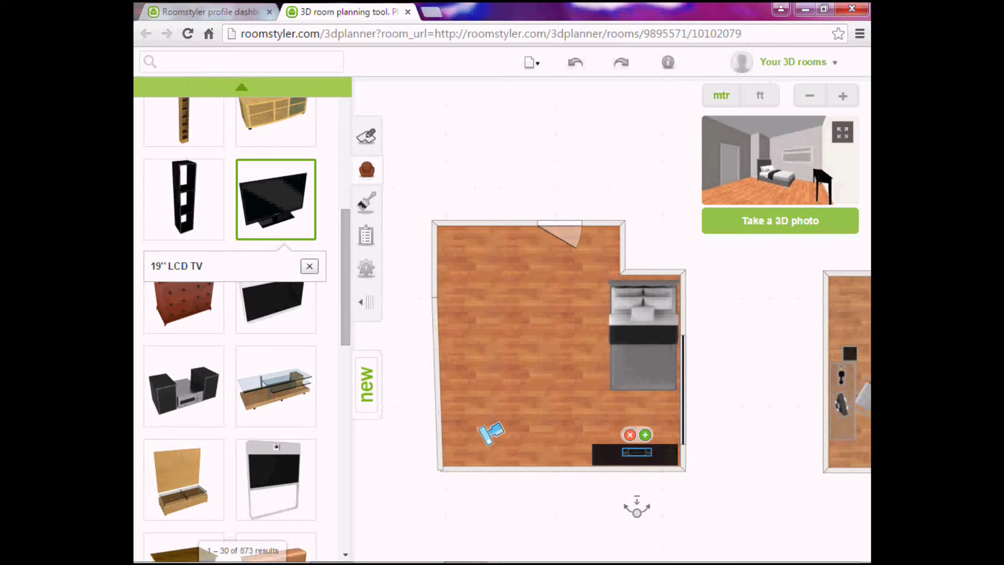
{"action": "left_click_drag", "start_coordinate": [637, 513], "coordinate": [637, 391]}
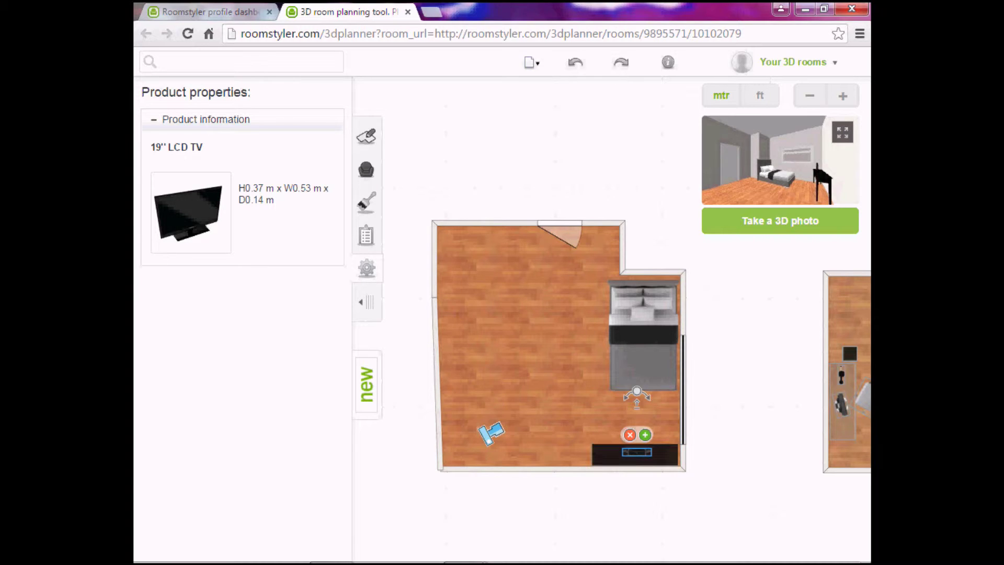
Place the camera over the bed's pillows facing the TV and console table, and lower the camera height.
{"action": "left_click", "coordinate": [582, 382]}
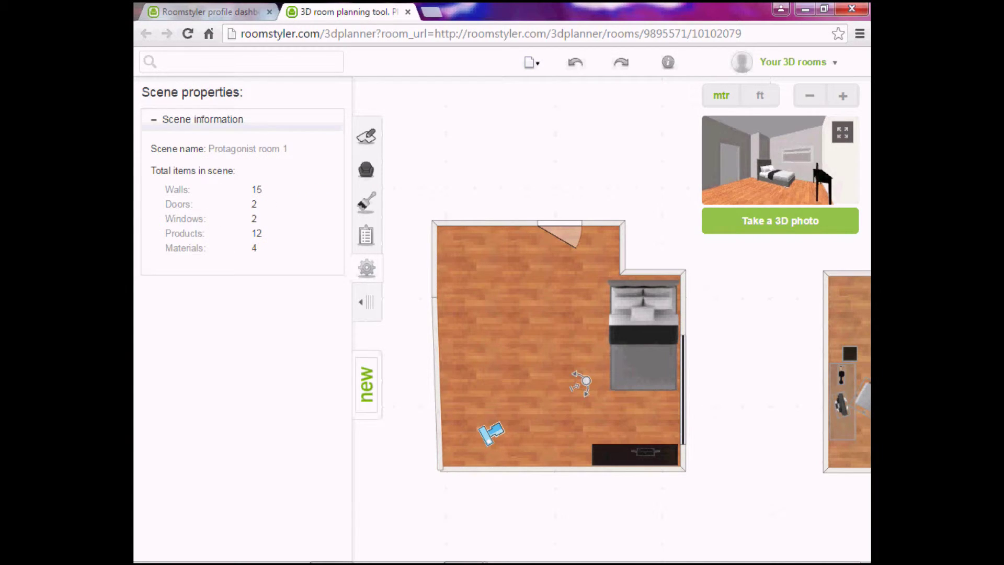
{"action": "left_click_drag", "start_coordinate": [582, 381], "coordinate": [641, 420]}
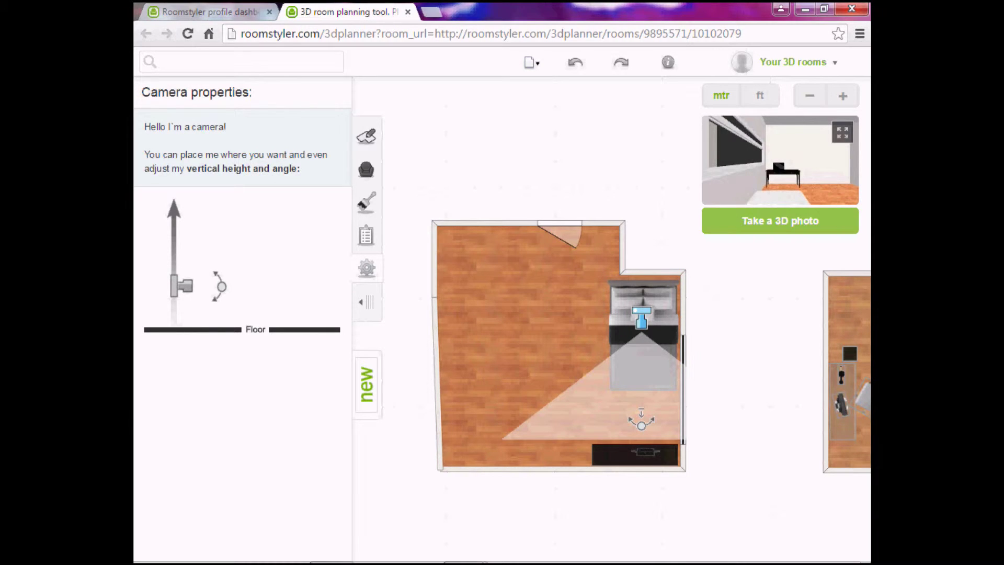
{"action": "left_click_drag", "start_coordinate": [181, 285], "coordinate": [222, 299]}
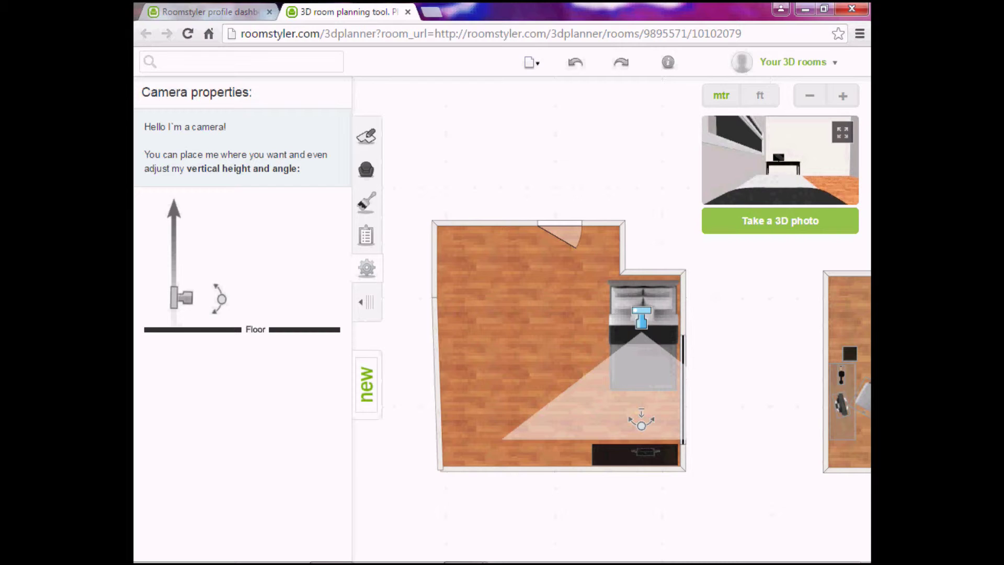
View the lower wall from the open floor beside the bed by moving the camera there and nudging it forward.
{"action": "left_click_drag", "start_coordinate": [641, 316], "coordinate": [555, 291]}
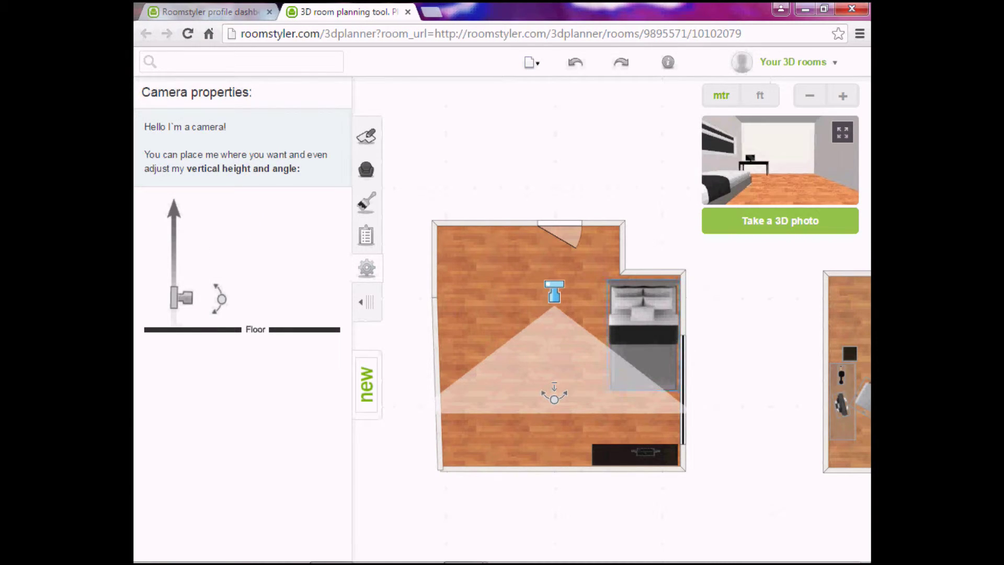
{"action": "left_click_drag", "start_coordinate": [554, 291], "coordinate": [555, 304]}
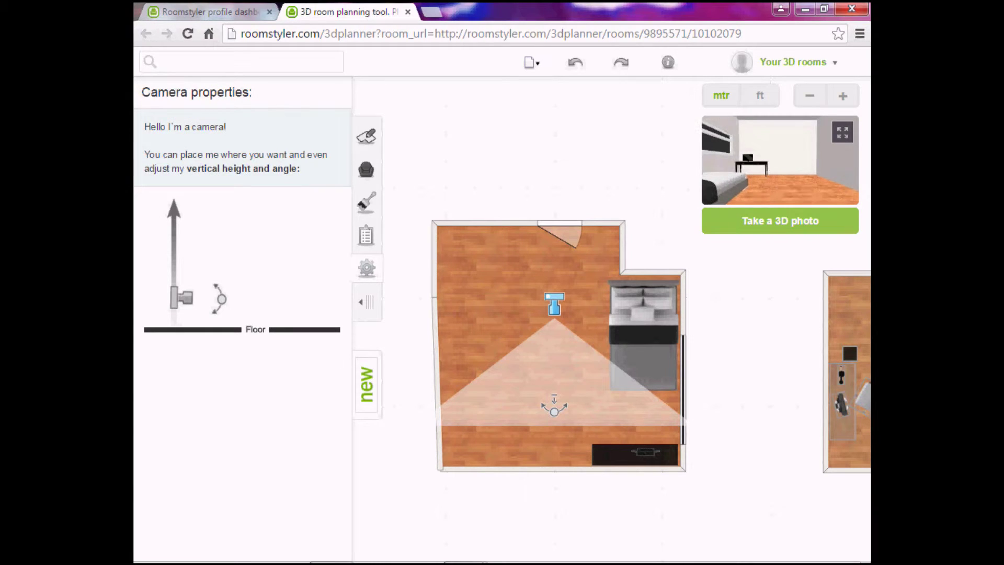
{"action": "left_click_drag", "start_coordinate": [554, 303], "coordinate": [554, 305]}
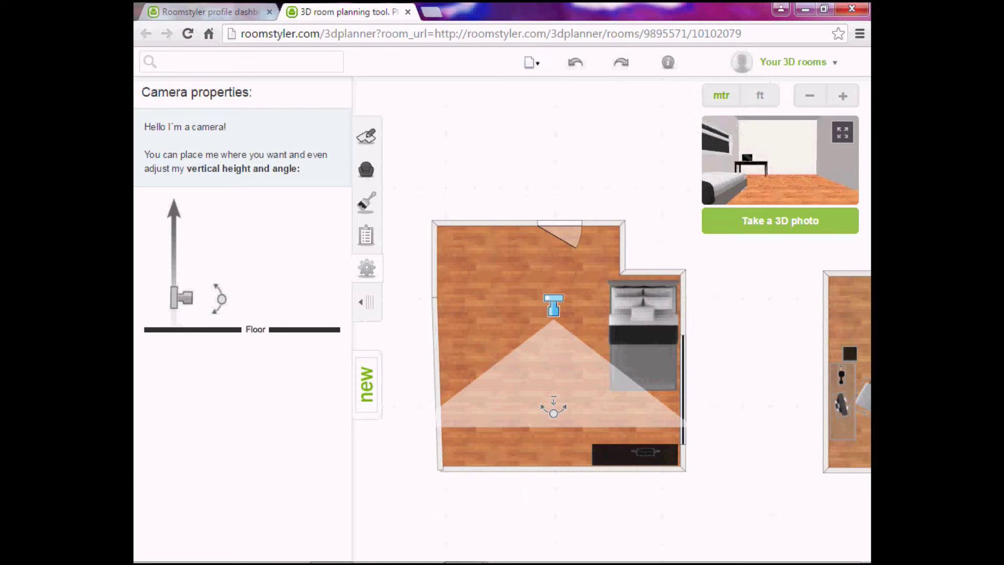
{"action": "left_click_drag", "start_coordinate": [553, 305], "coordinate": [554, 311]}
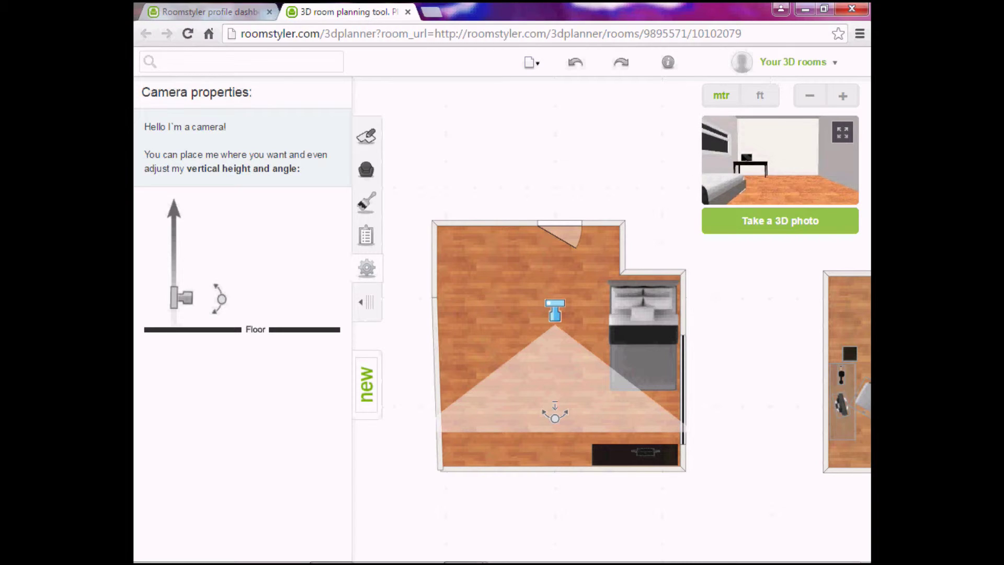
View the door wall through the camera, and move the camera beside the console table, aimed at the bed.
{"action": "left_click_drag", "start_coordinate": [554, 418], "coordinate": [554, 188]}
{"action": "left_click", "coordinate": [554, 188]}
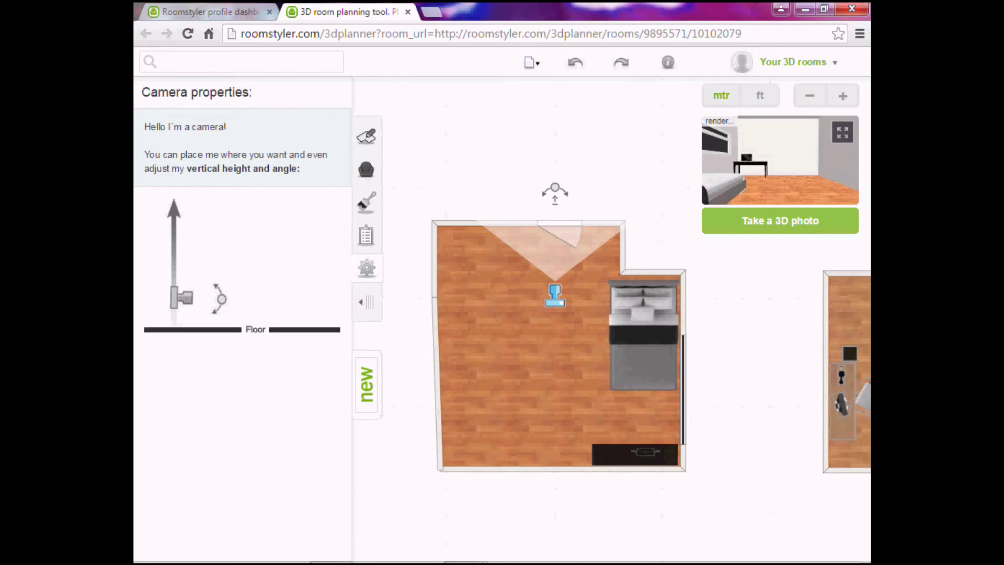
{"action": "left_click_drag", "start_coordinate": [554, 295], "coordinate": [516, 364]}
{"action": "left_click", "coordinate": [560, 224]}
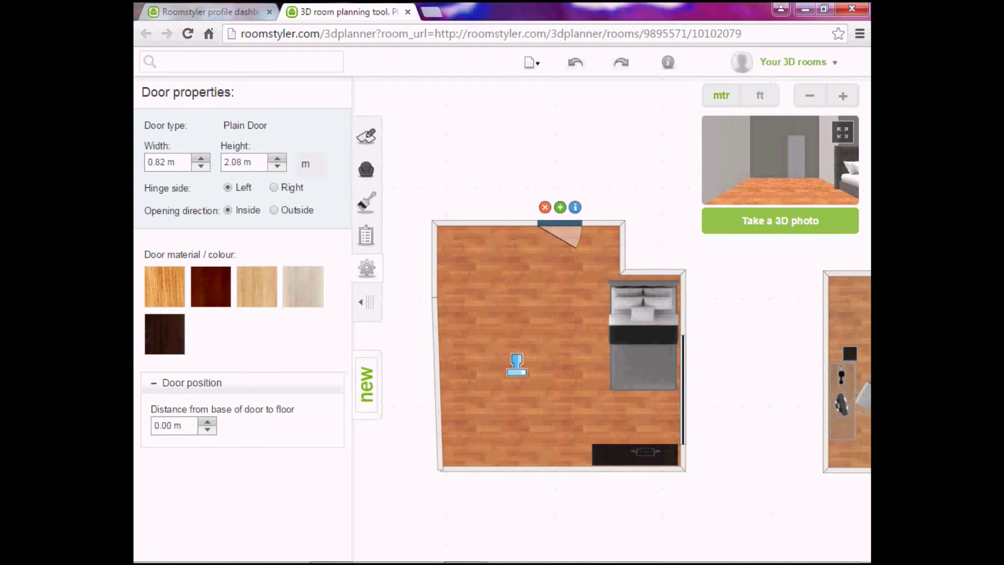
{"action": "left_click_drag", "start_coordinate": [517, 366], "coordinate": [557, 448]}
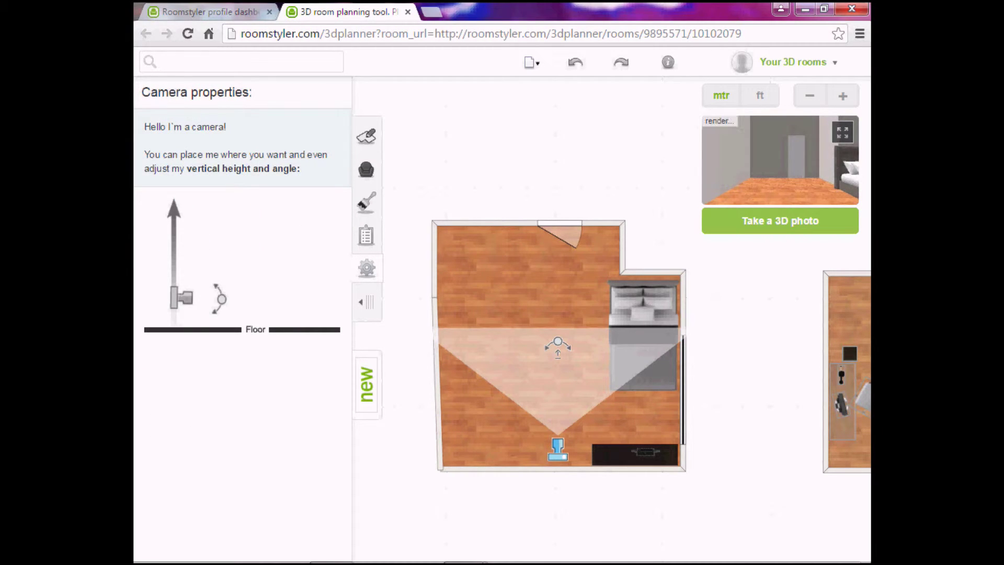
{"action": "left_click_drag", "start_coordinate": [557, 345], "coordinate": [630, 375]}
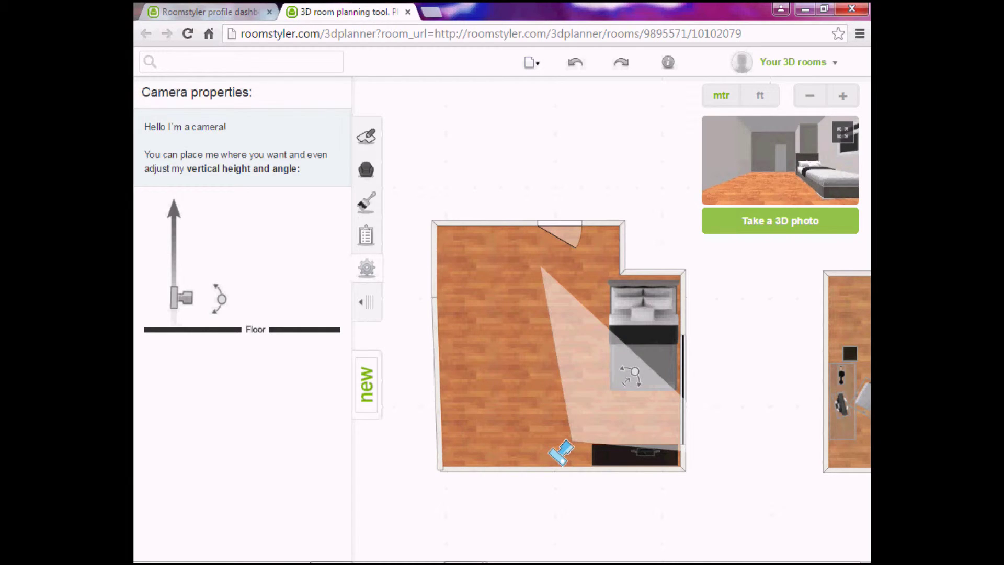
Move the camera into the other furnished bedroom and aim it past the foot of the bed toward the window.
{"action": "left_click_drag", "start_coordinate": [561, 451], "coordinate": [860, 401]}
{"action": "left_click_drag", "start_coordinate": [768, 400], "coordinate": [478, 368]}
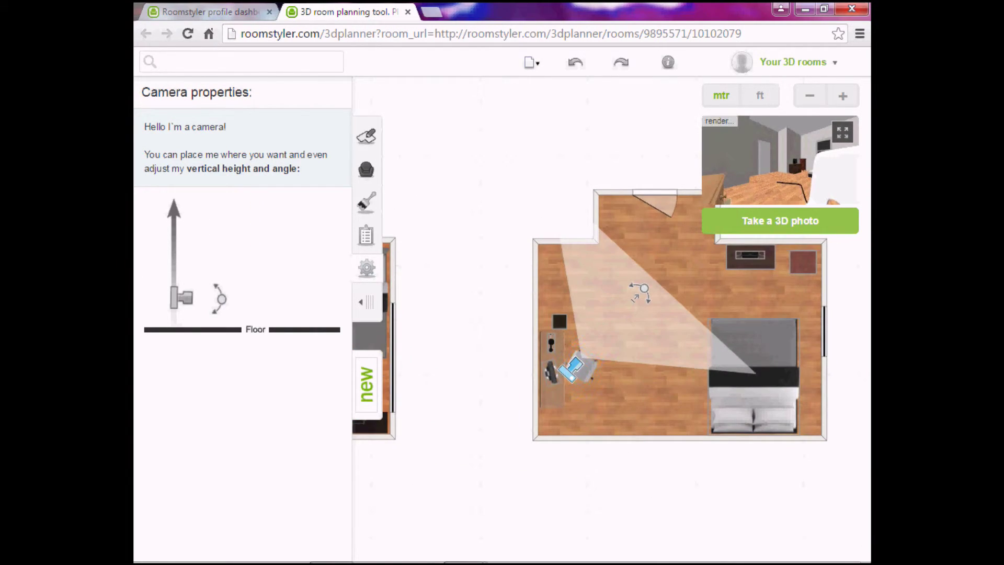
{"action": "left_click_drag", "start_coordinate": [639, 291], "coordinate": [721, 311]}
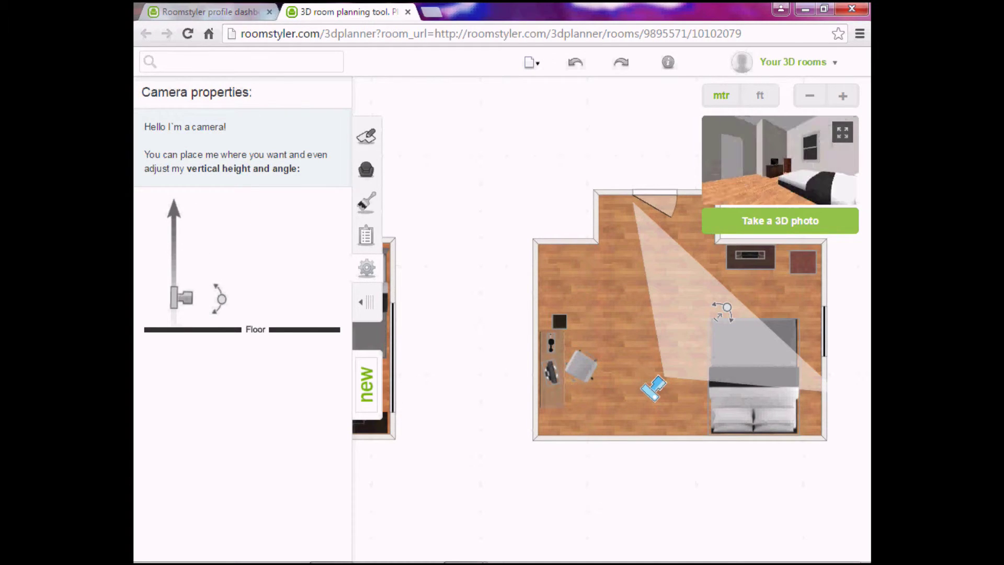
View the desk corner through the camera, and place the camera over the bed's pillows facing the TV dresser on the upper wall.
{"action": "left_click_drag", "start_coordinate": [727, 307], "coordinate": [550, 336]}
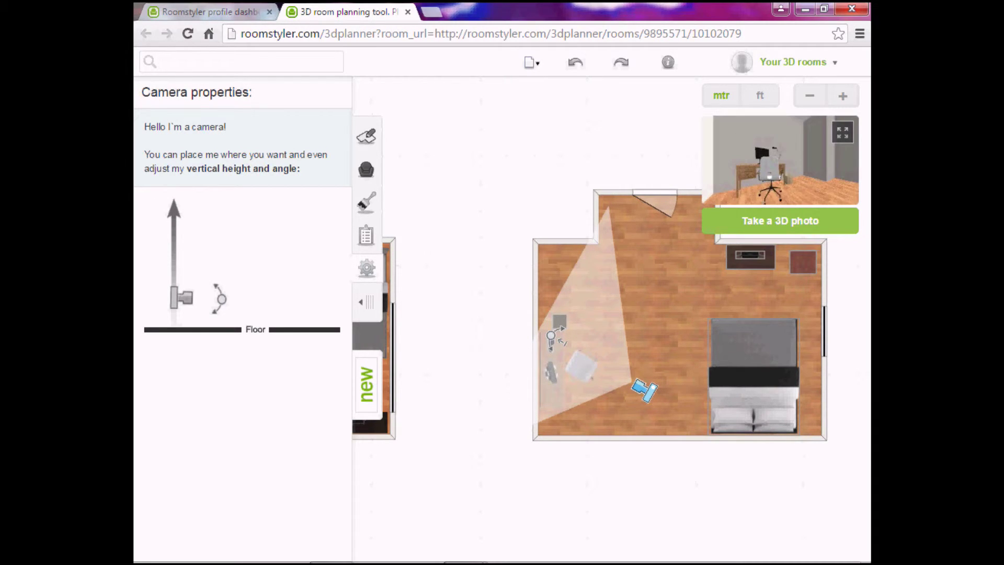
{"action": "left_click_drag", "start_coordinate": [644, 390], "coordinate": [648, 353]}
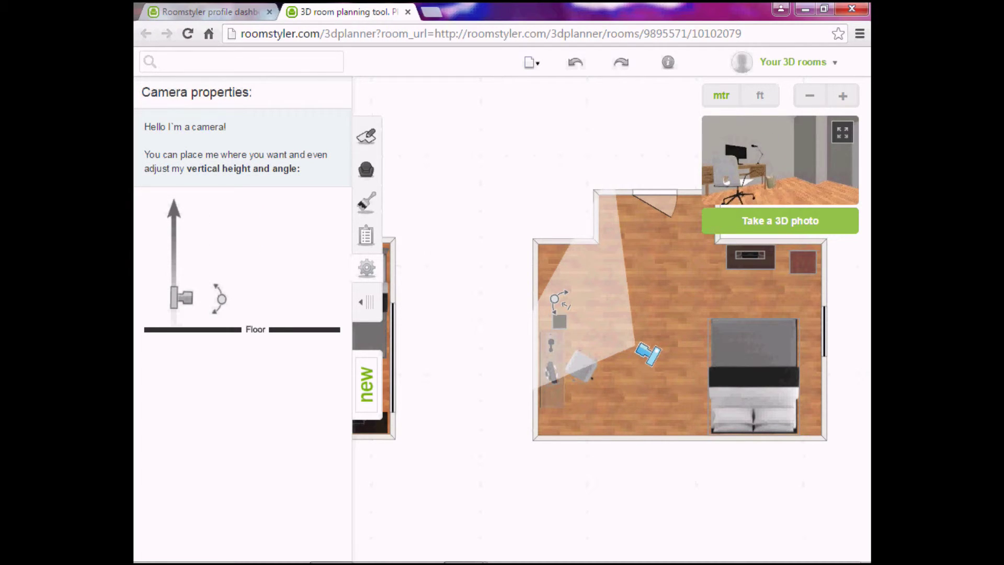
{"action": "left_click_drag", "start_coordinate": [648, 354], "coordinate": [750, 410]}
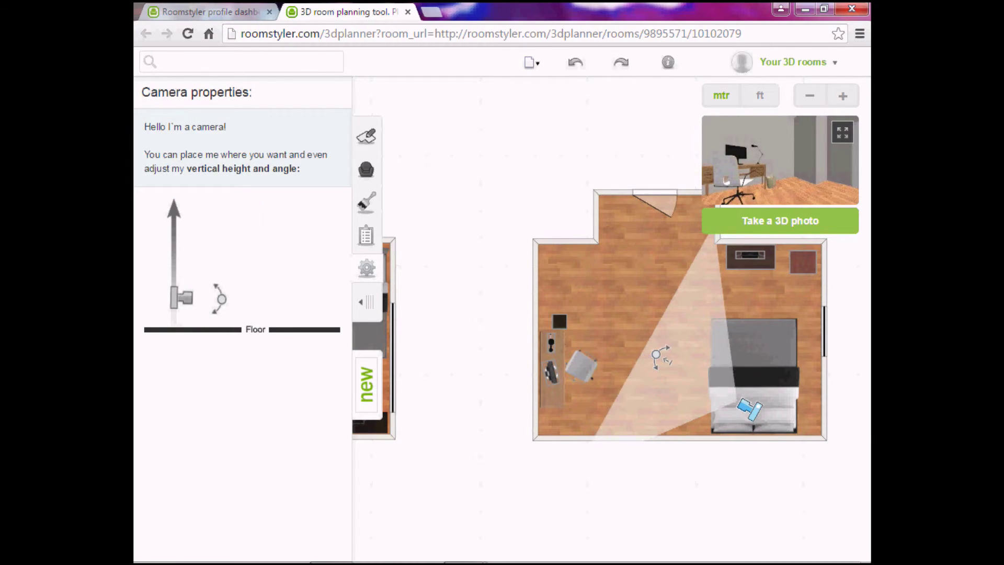
{"action": "left_click_drag", "start_coordinate": [657, 355], "coordinate": [755, 296]}
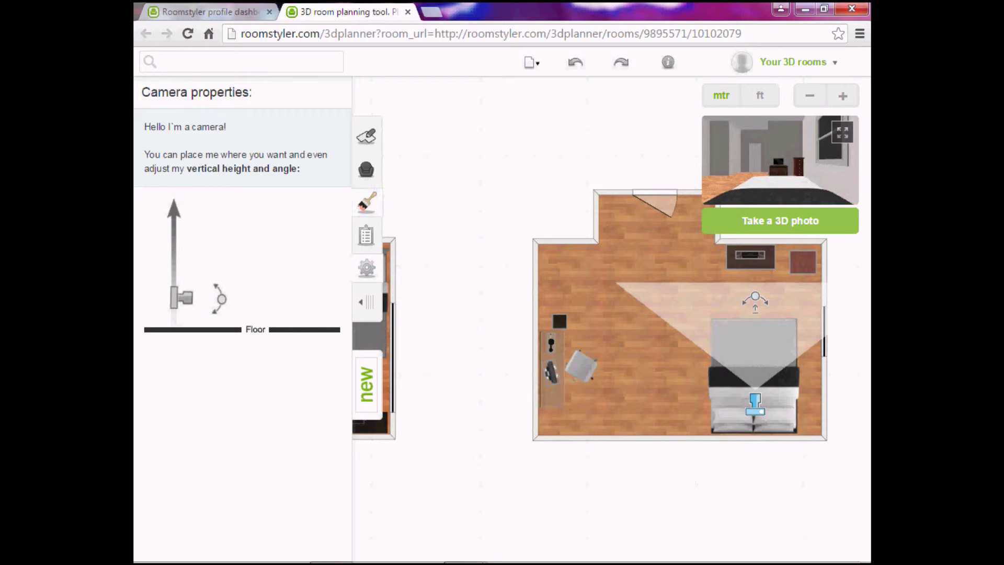
Open the list of saved 3D rooms.
{"action": "left_click", "coordinate": [367, 202]}
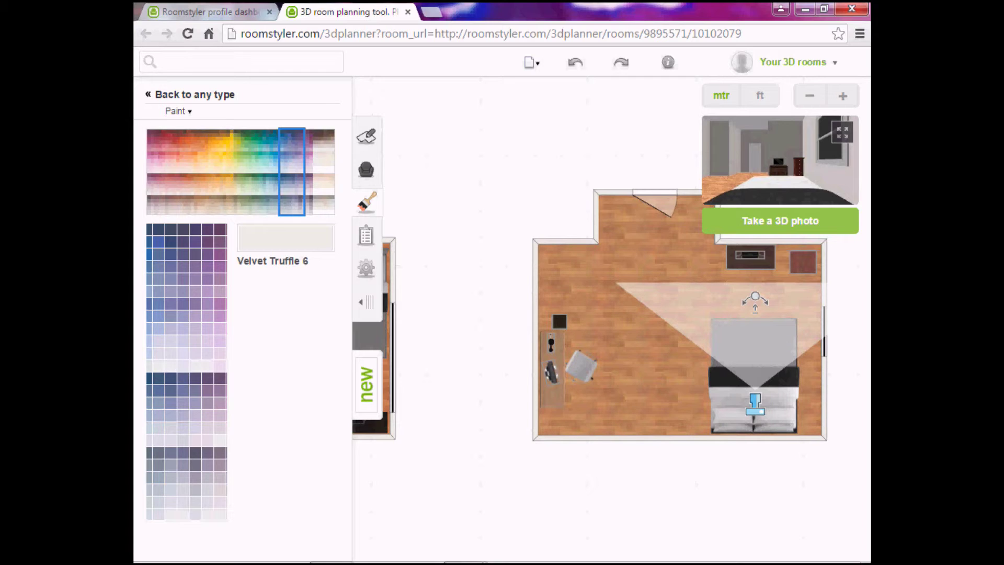
{"action": "left_click", "coordinate": [532, 62]}
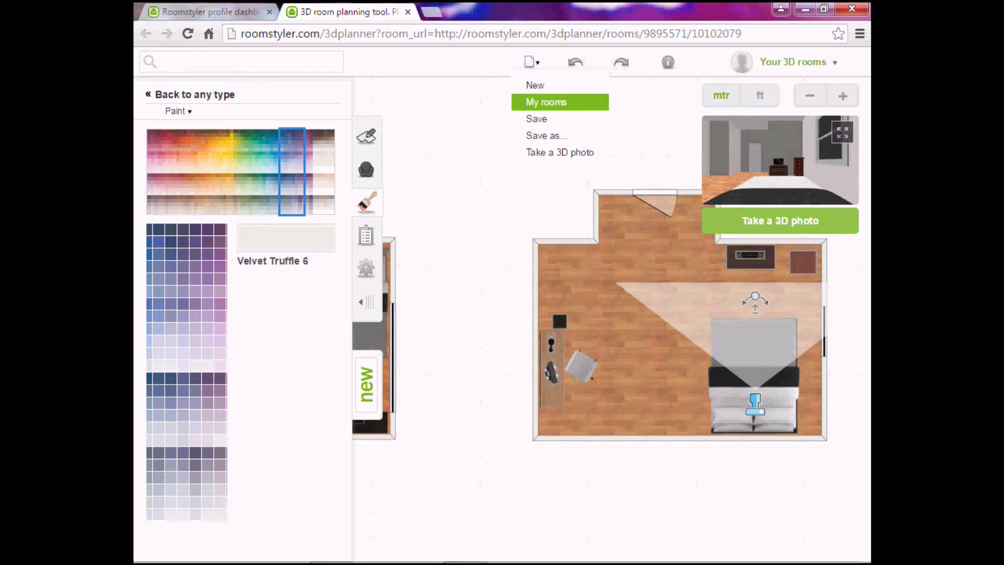
{"action": "left_click", "coordinate": [546, 102]}
{"action": "mouse_move", "coordinate": [814, 251]}
{"action": "left_mouse_down"}
{"action": "mouse_move", "coordinate": [813, 349]}
{"action": "mouse_move", "coordinate": [813, 250]}
{"action": "left_mouse_up"}
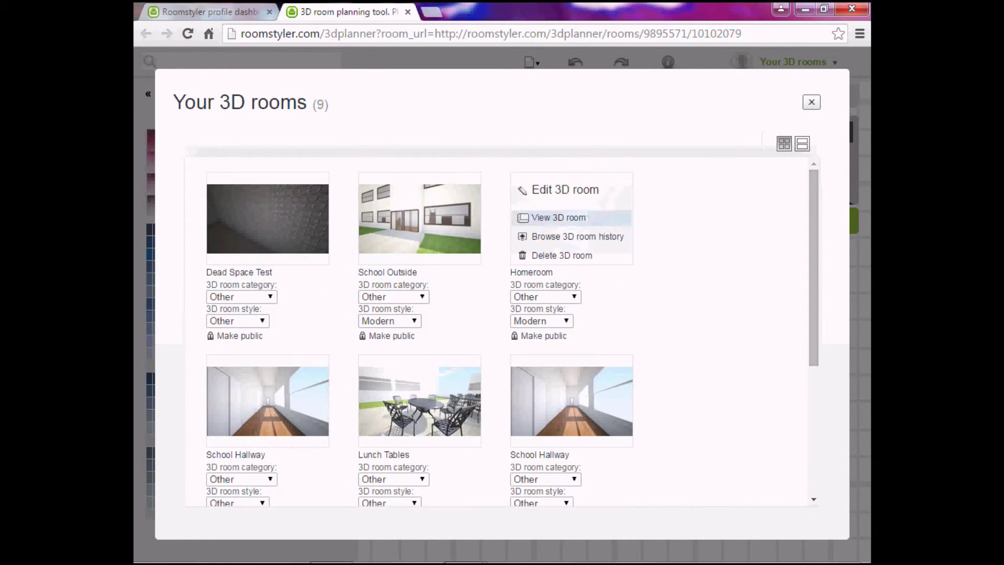
Open the saved Homeroom without saving the current project, and move the camera beside the back door, aimed diagonally across the student desks.
{"action": "left_click", "coordinate": [549, 218]}
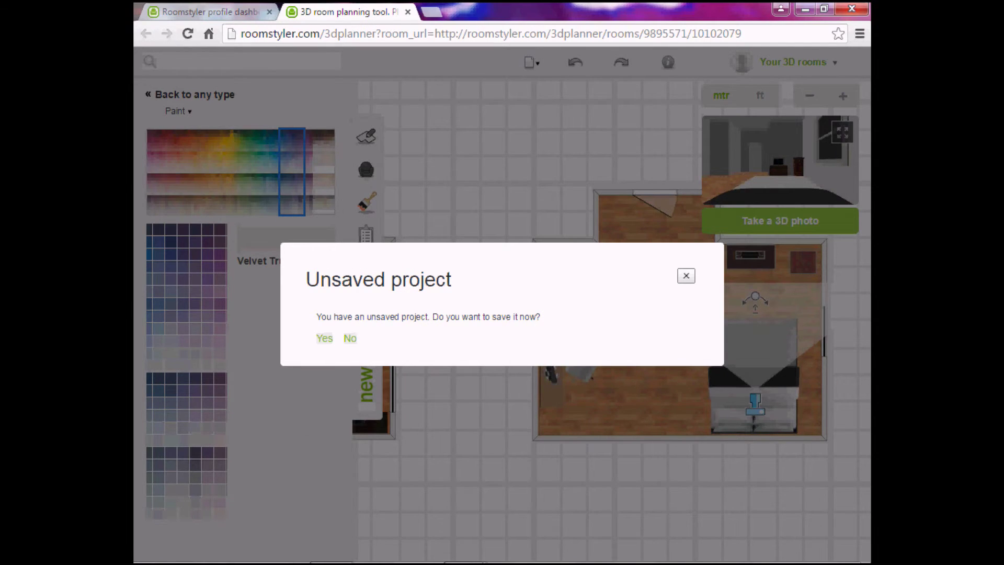
{"action": "left_click", "coordinate": [349, 338]}
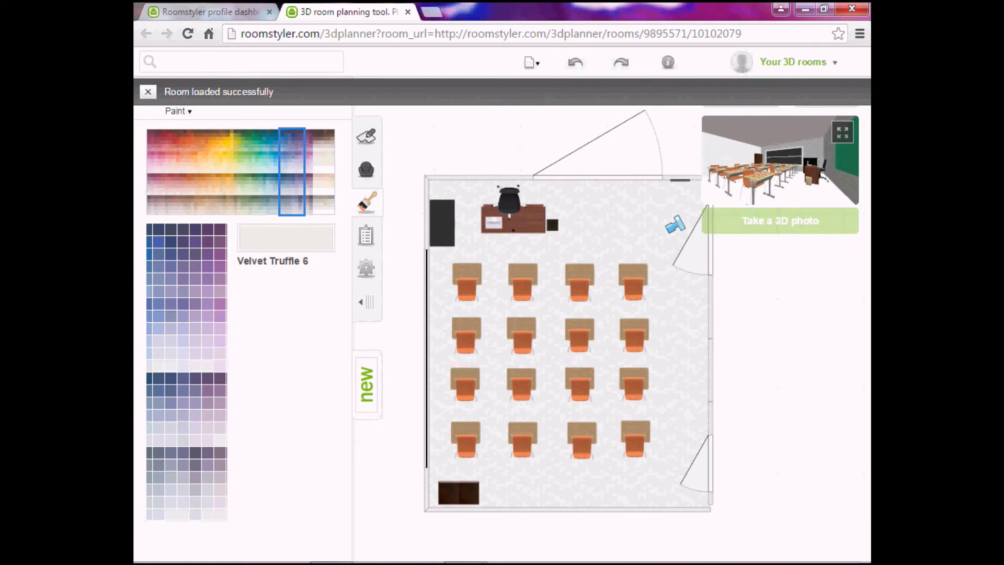
{"action": "left_click_drag", "start_coordinate": [674, 225], "coordinate": [684, 463]}
{"action": "left_click_drag", "start_coordinate": [610, 503], "coordinate": [622, 401]}
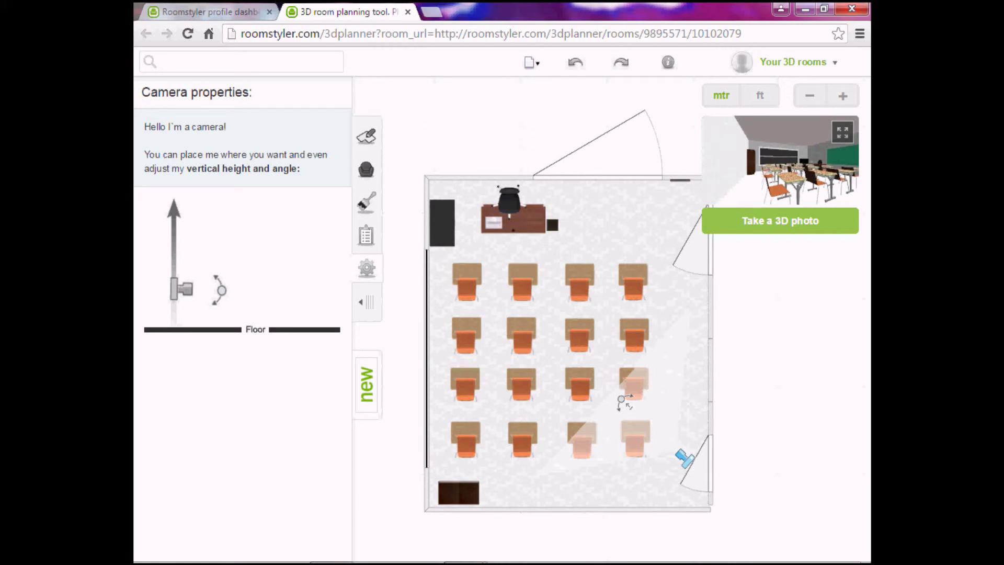
Move the camera beside the dark cabinet in the back corner and aim it diagonally across the classroom.
{"action": "left_click_drag", "start_coordinate": [623, 402], "coordinate": [445, 381]}
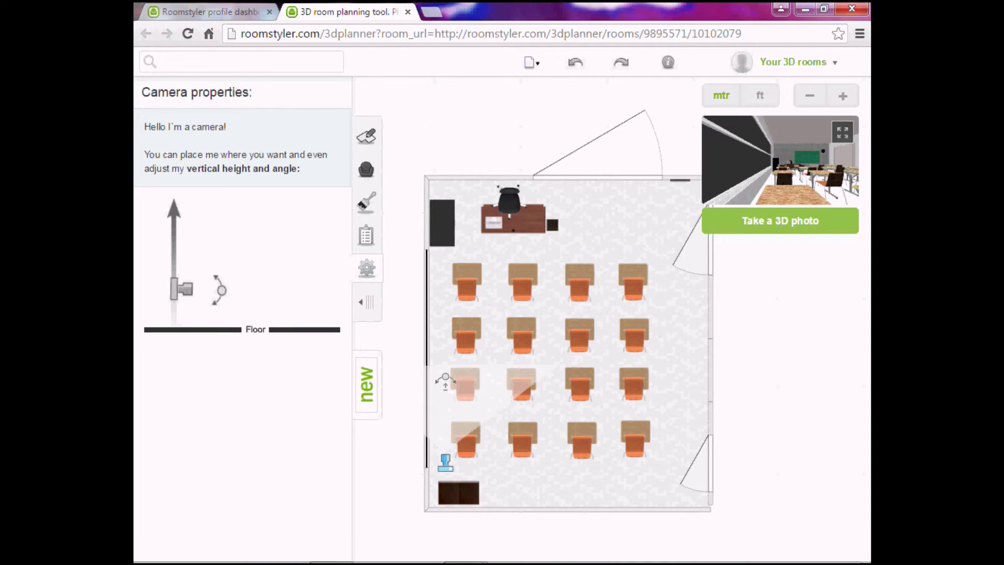
{"action": "left_click_drag", "start_coordinate": [444, 380], "coordinate": [491, 393]}
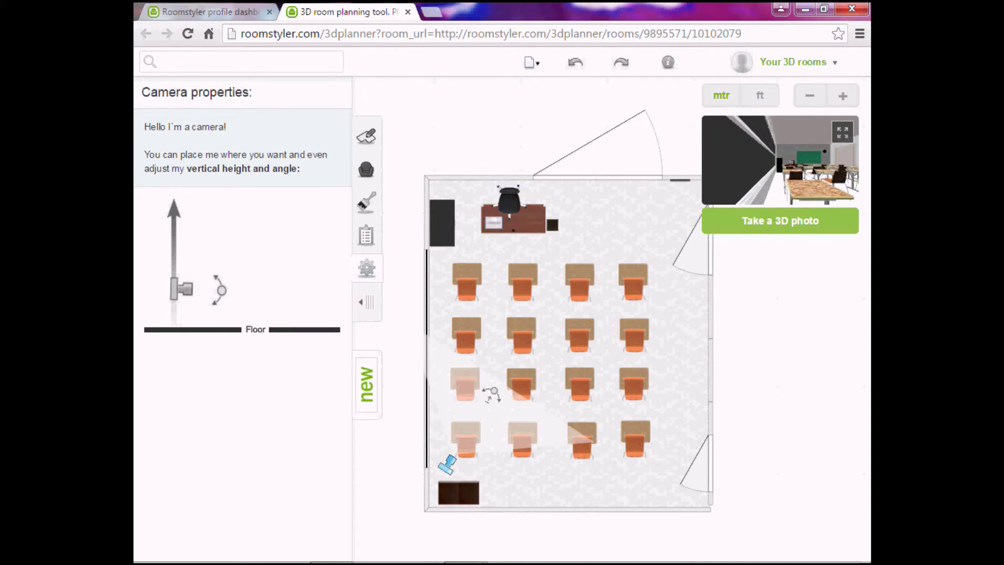
View the teacher's desk from beside the front row, and move the camera to the door side of the second row, aimed at the front-row desks.
{"action": "left_click_drag", "start_coordinate": [447, 464], "coordinate": [443, 290]}
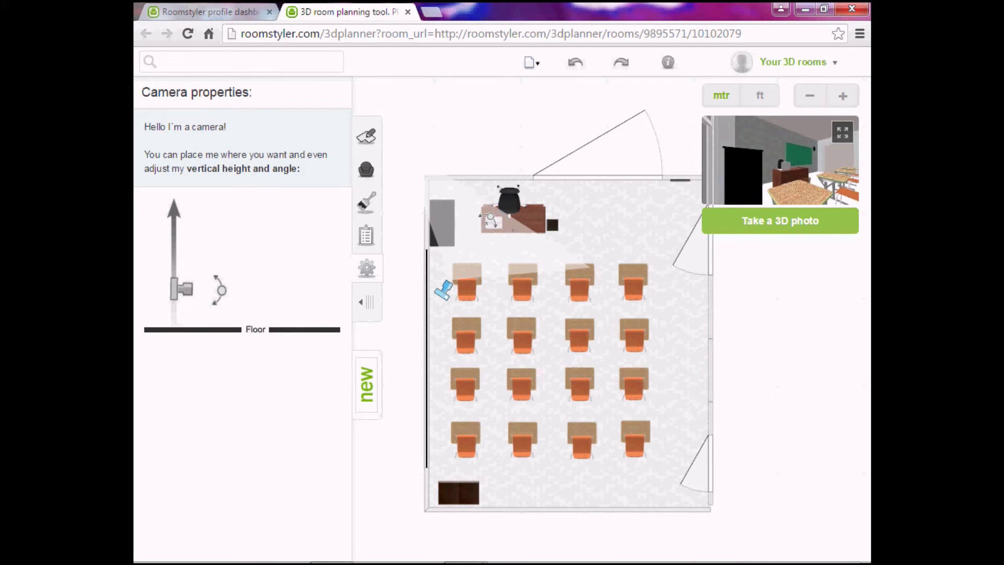
{"action": "left_click_drag", "start_coordinate": [491, 220], "coordinate": [711, 256]}
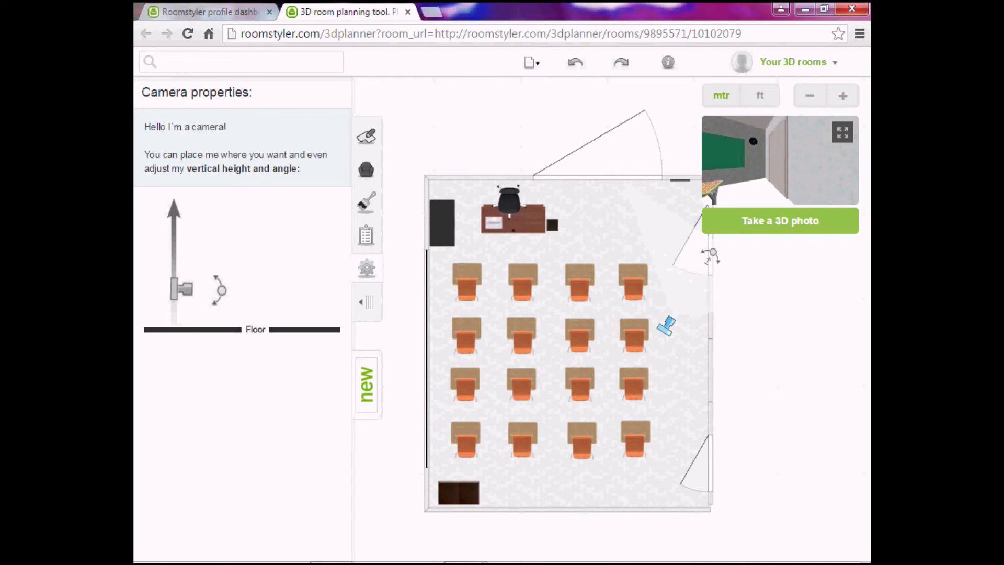
{"action": "left_click_drag", "start_coordinate": [712, 254], "coordinate": [595, 274]}
Browse the saved 3D rooms and open School Outside for editing without saving the current project.
{"action": "left_click", "coordinate": [531, 63]}
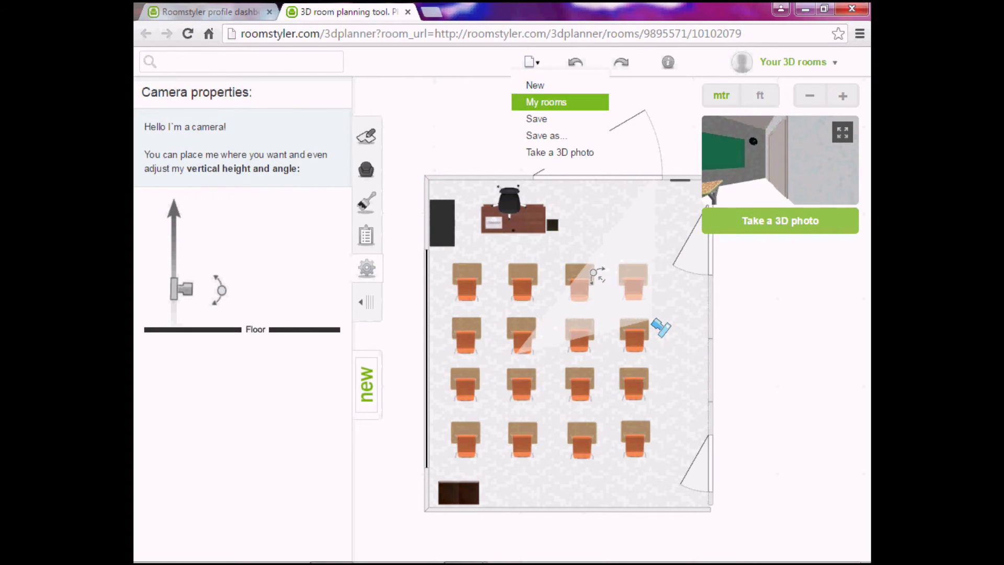
{"action": "left_click", "coordinate": [528, 101]}
{"action": "scroll", "coordinate": [496, 335], "scroll_direction": "down", "scroll_amount": 4}
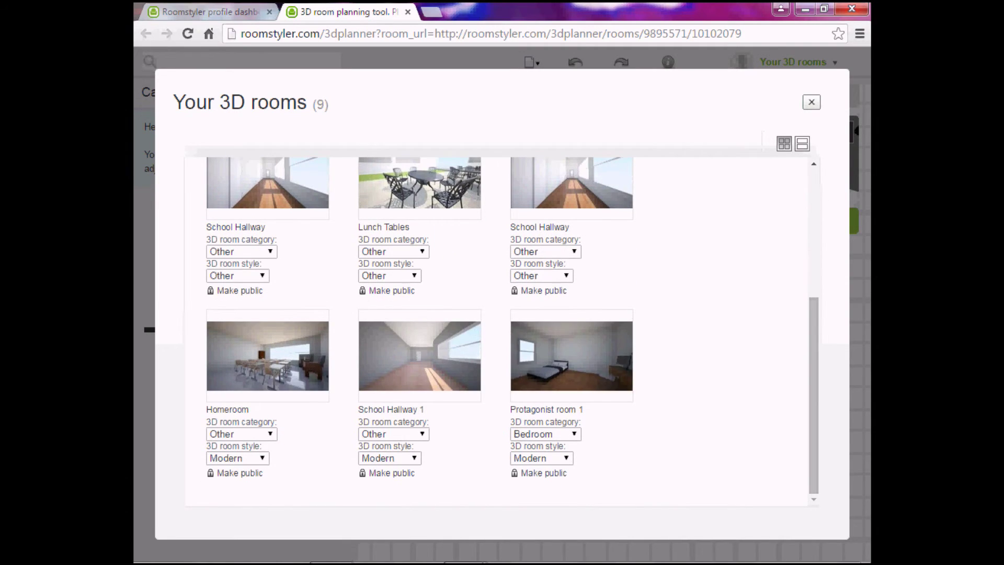
{"action": "mouse_move", "coordinate": [572, 360]}
{"action": "scroll", "coordinate": [340, 366], "scroll_direction": "up", "scroll_amount": 4}
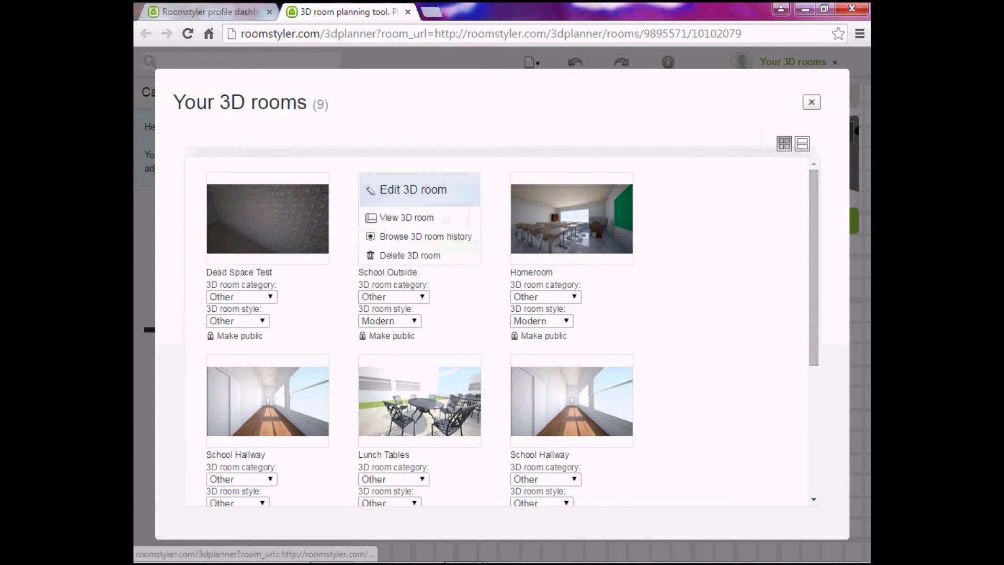
{"action": "left_click", "coordinate": [413, 189]}
{"action": "left_click", "coordinate": [350, 339]}
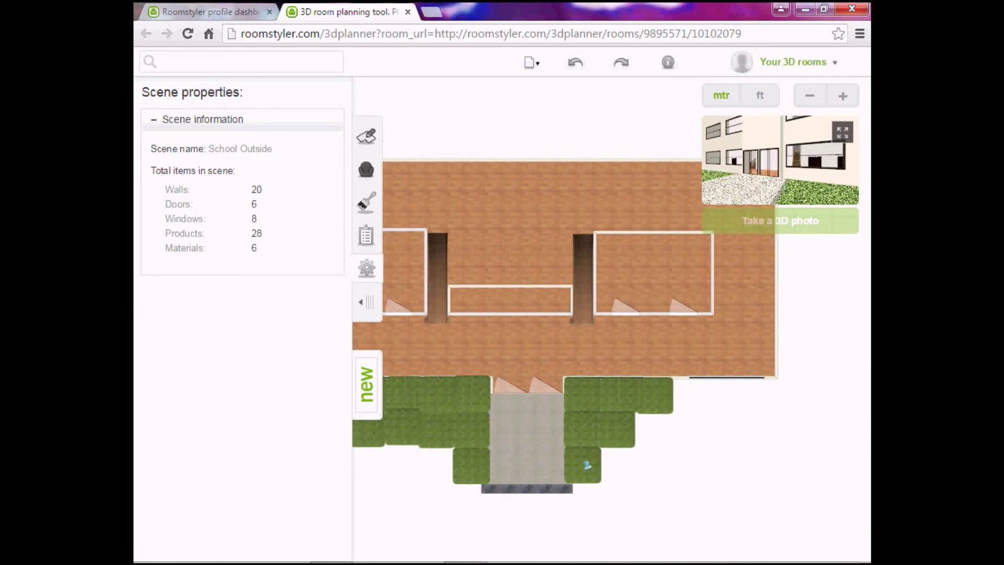
Inspect the properties of the sash window beside the entrance, and move the camera inside the front hallway, aimed along its length.
{"action": "left_click", "coordinate": [606, 377]}
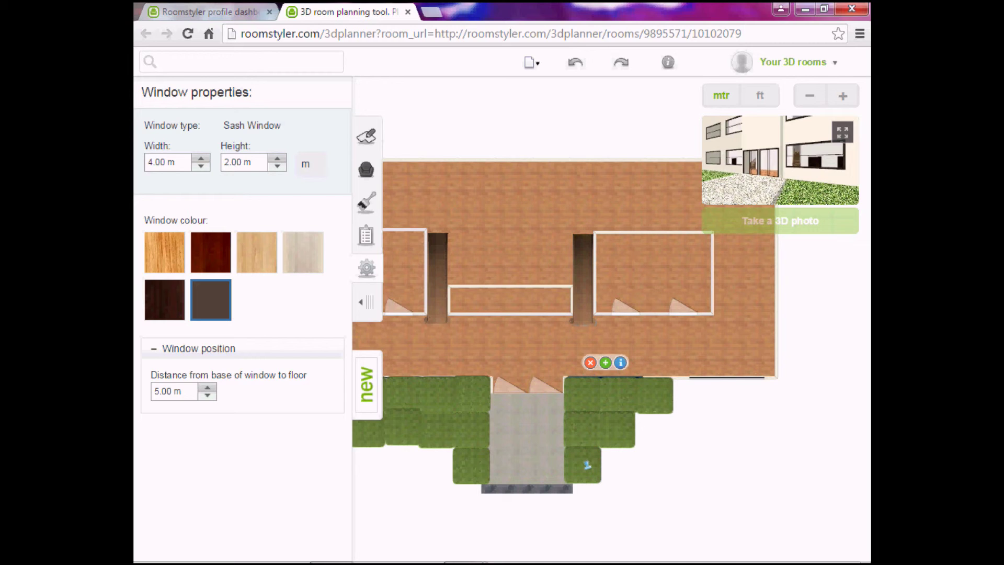
{"action": "left_click_drag", "start_coordinate": [587, 465], "coordinate": [610, 356]}
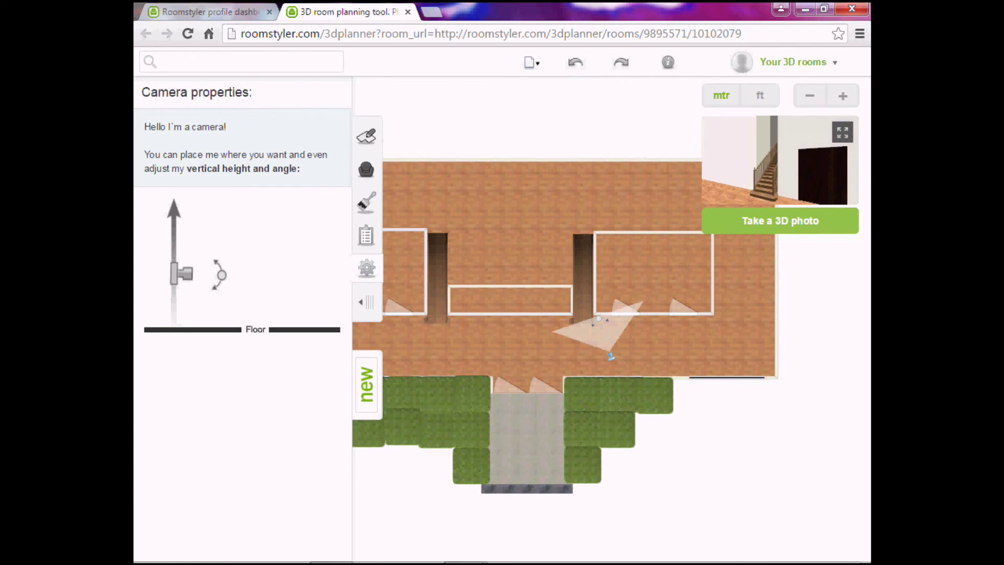
{"action": "left_click_drag", "start_coordinate": [611, 356], "coordinate": [711, 355]}
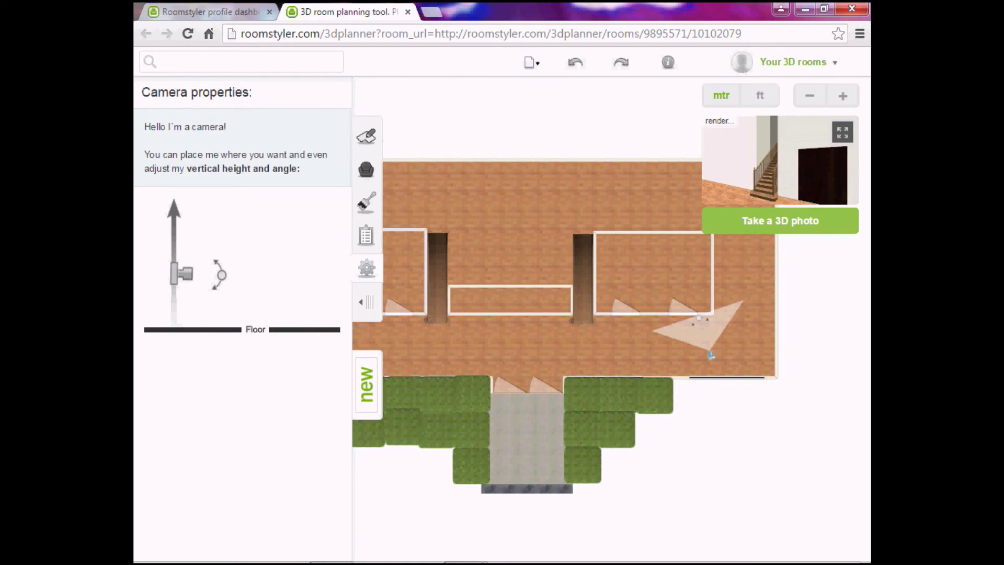
{"action": "left_click_drag", "start_coordinate": [698, 318], "coordinate": [672, 345]}
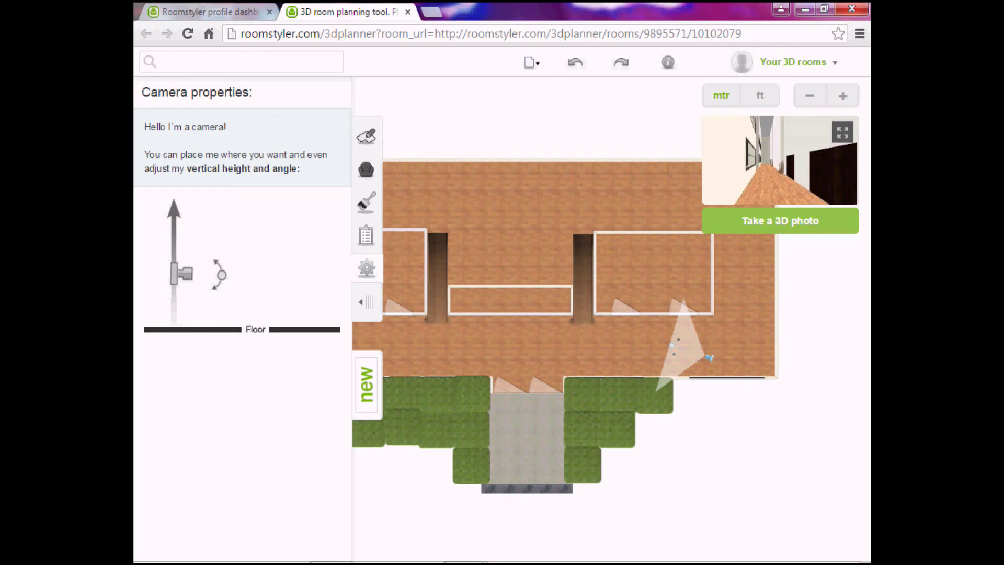
Review the lighting brightness and privacy options for the photo-quality 3D picture, and close them without saving.
{"action": "left_click", "coordinate": [780, 220]}
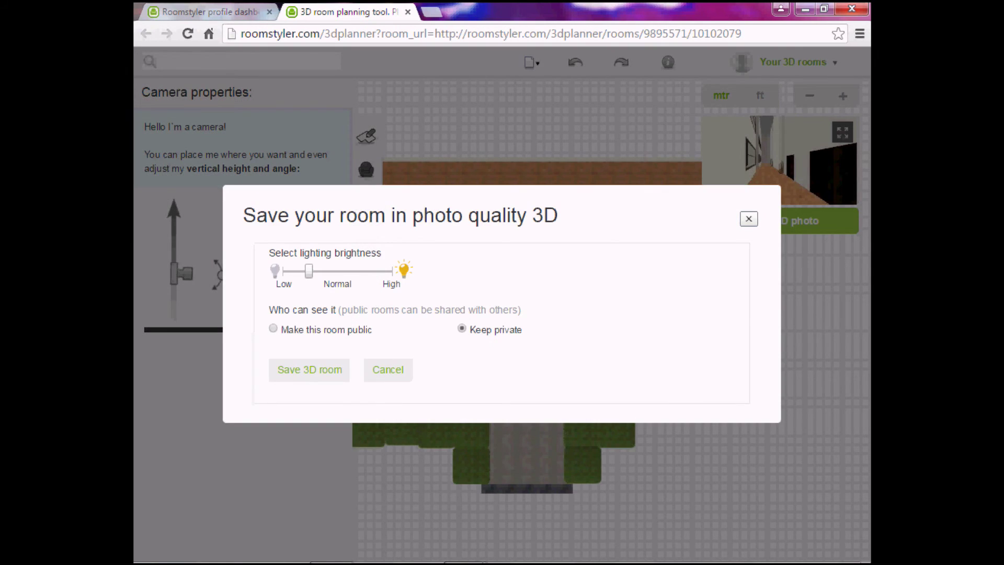
{"action": "mouse_move", "coordinate": [309, 270]}
{"action": "left_mouse_down"}
{"action": "mouse_move", "coordinate": [351, 271]}
{"action": "mouse_move", "coordinate": [308, 271]}
{"action": "left_mouse_up"}
{"action": "key", "text": "Escape"}
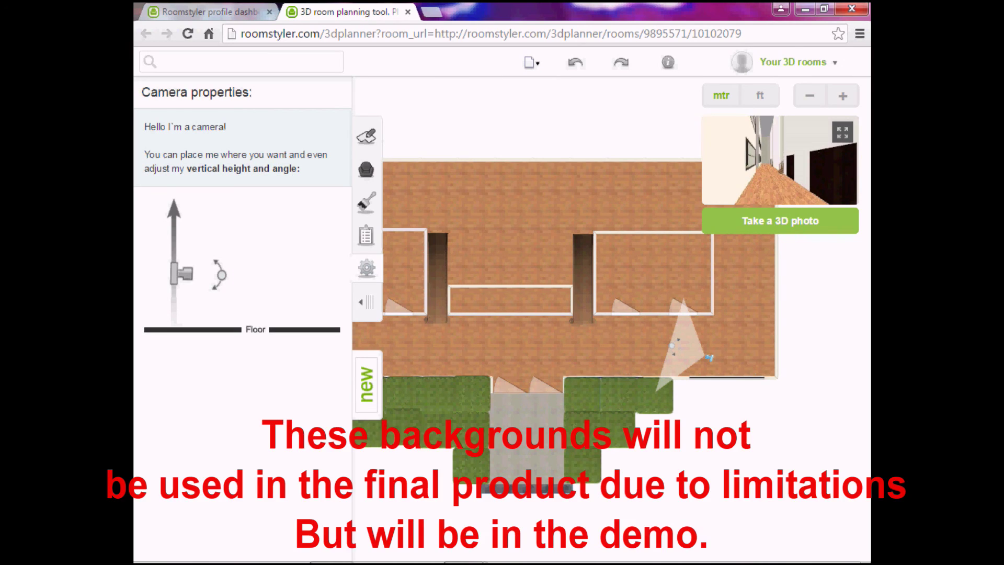